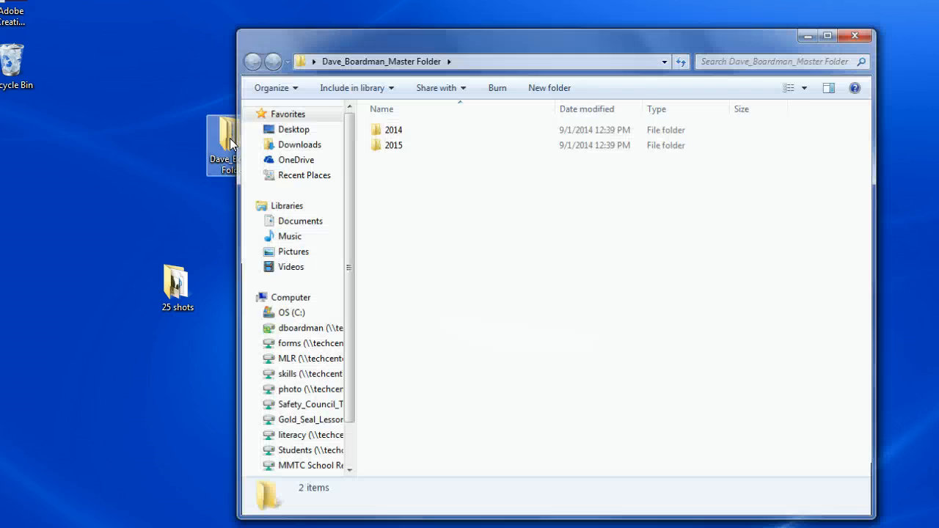
- Move the desktop folder 25 shots into 2014/2014_09/09032014_25_Shots_Completion/002_Capture_Scratch_Disk/002_01_Direct_Camera_Files inside the master folder
{"action": "left_click_drag", "start_coordinate": [373, 44], "coordinate": [367, 41]}
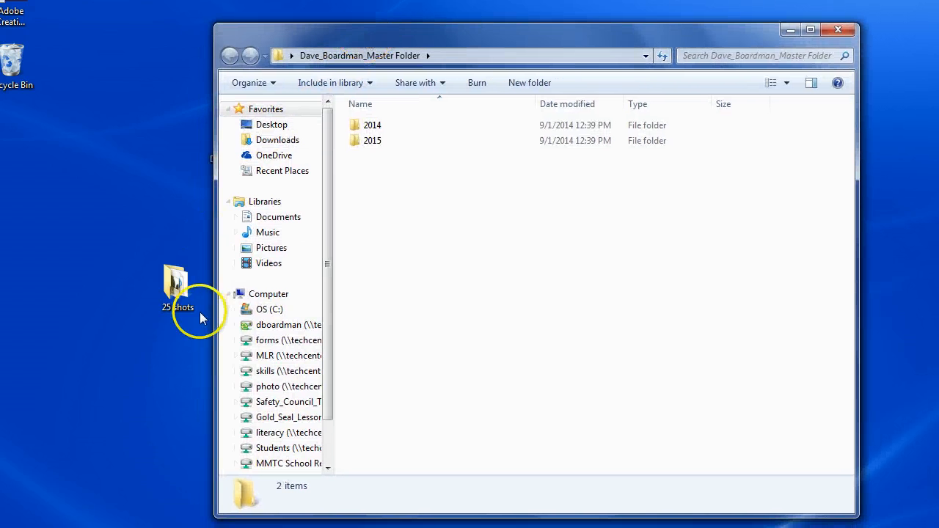
{"action": "left_click_drag", "start_coordinate": [183, 290], "coordinate": [115, 126]}
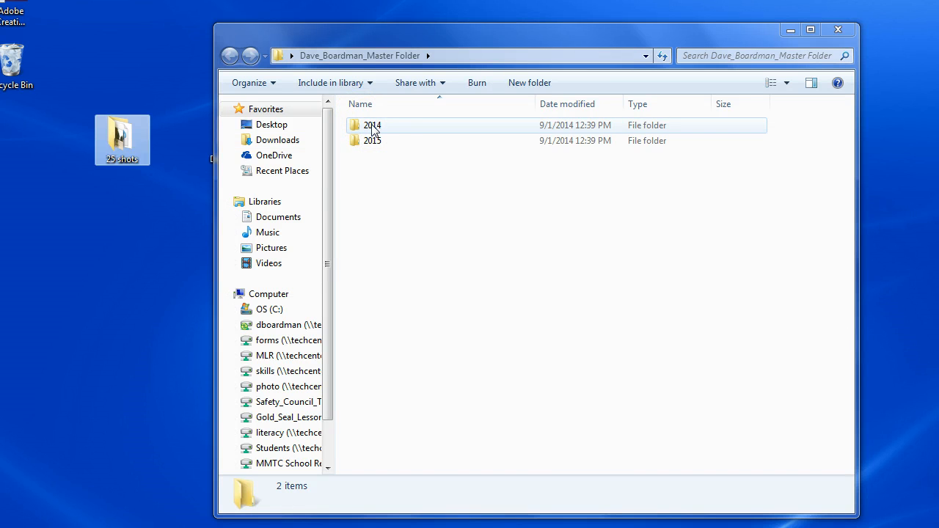
{"action": "double_click", "coordinate": [372, 126]}
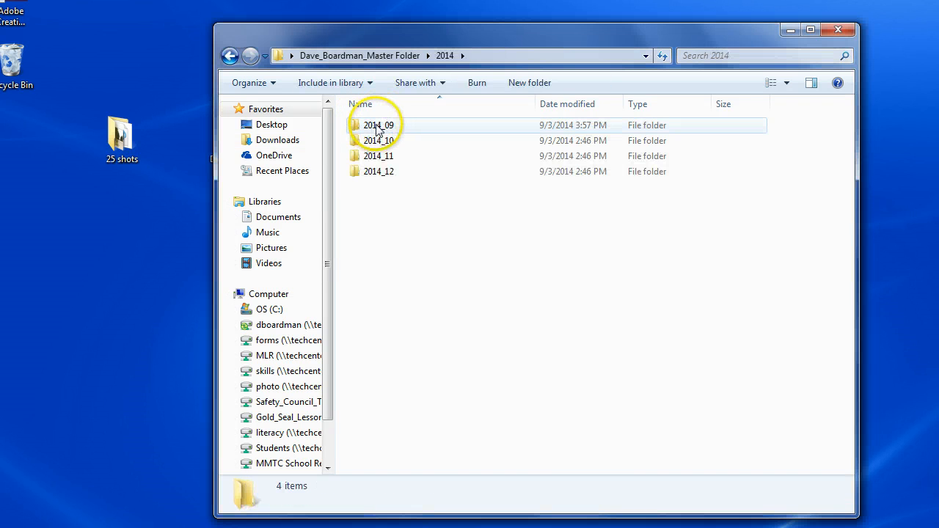
{"action": "double_click", "coordinate": [378, 129]}
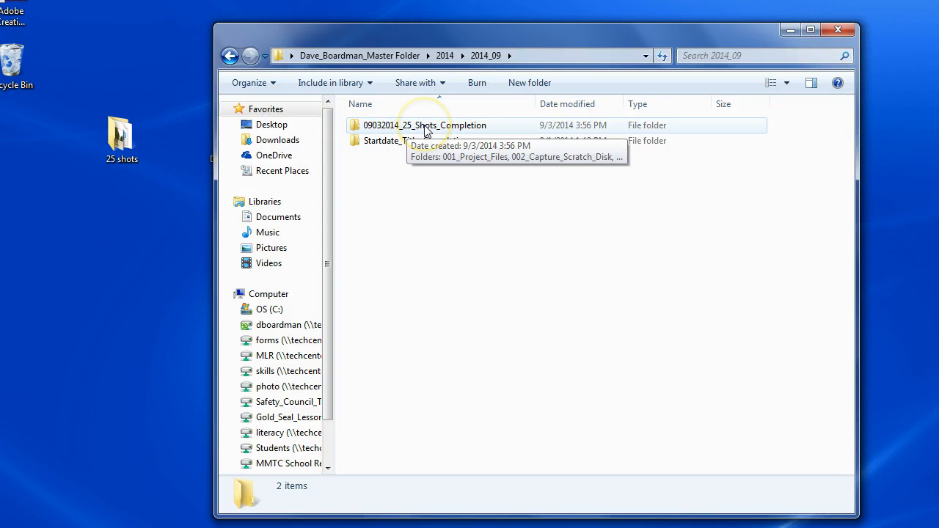
{"action": "double_click", "coordinate": [426, 130]}
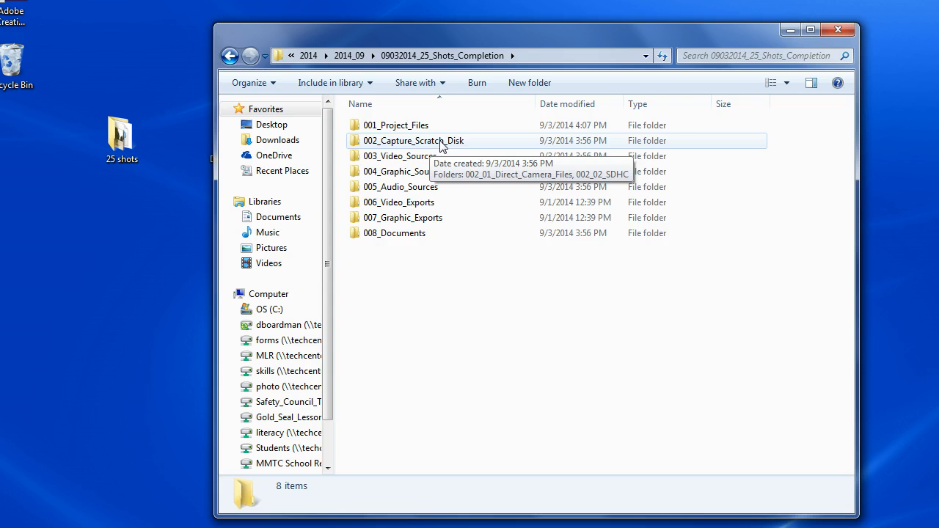
{"action": "double_click", "coordinate": [440, 146]}
{"action": "left_click", "coordinate": [423, 126]}
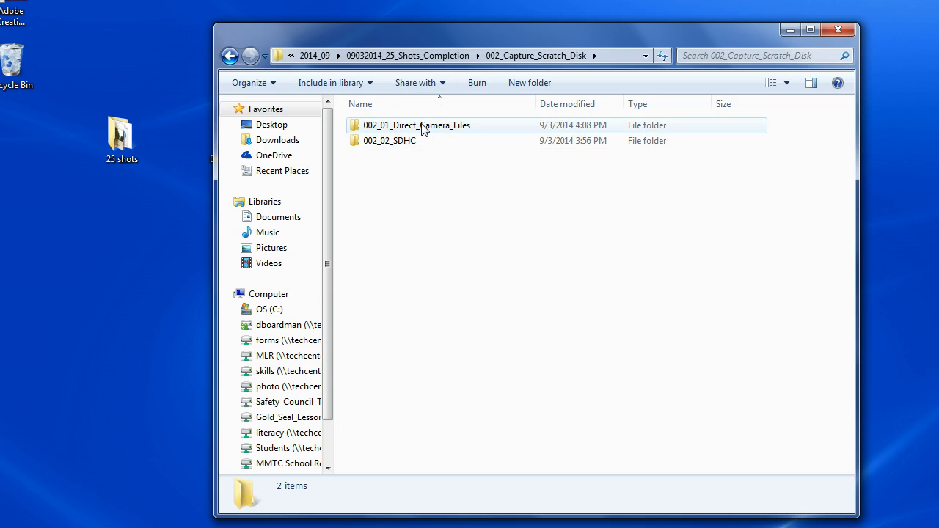
{"action": "left_click", "coordinate": [423, 128]}
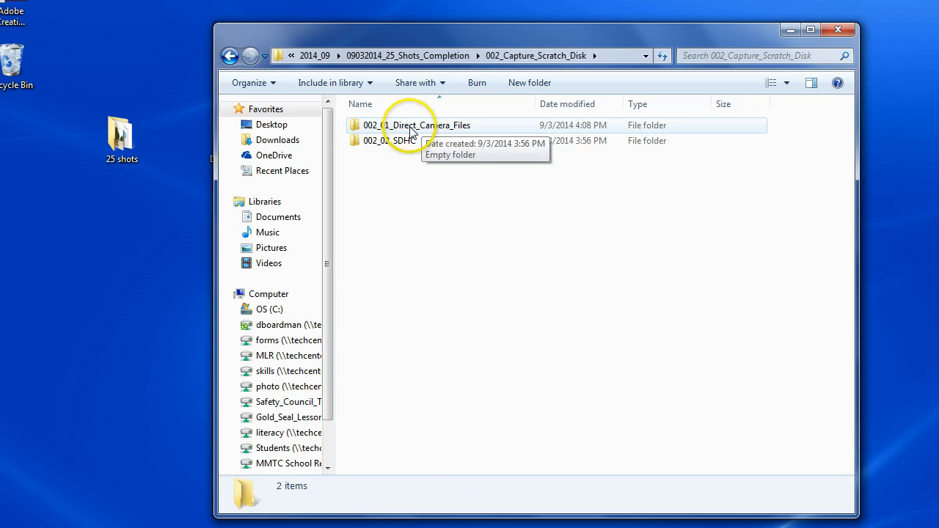
{"action": "double_click", "coordinate": [433, 131]}
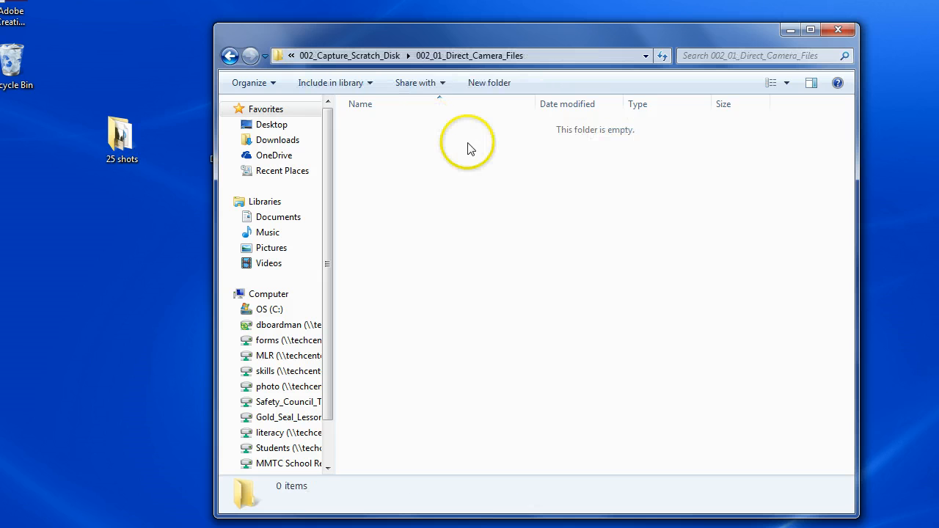
{"action": "left_click_drag", "start_coordinate": [125, 146], "coordinate": [390, 157]}
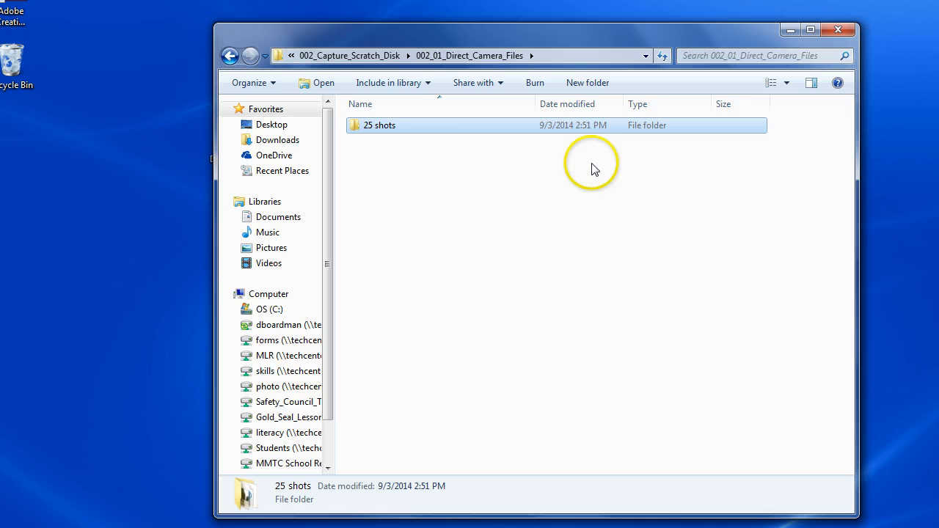
- Check the clips inside the moved 25 shots folder, return to the master folder and close its window
{"action": "double_click", "coordinate": [373, 125]}
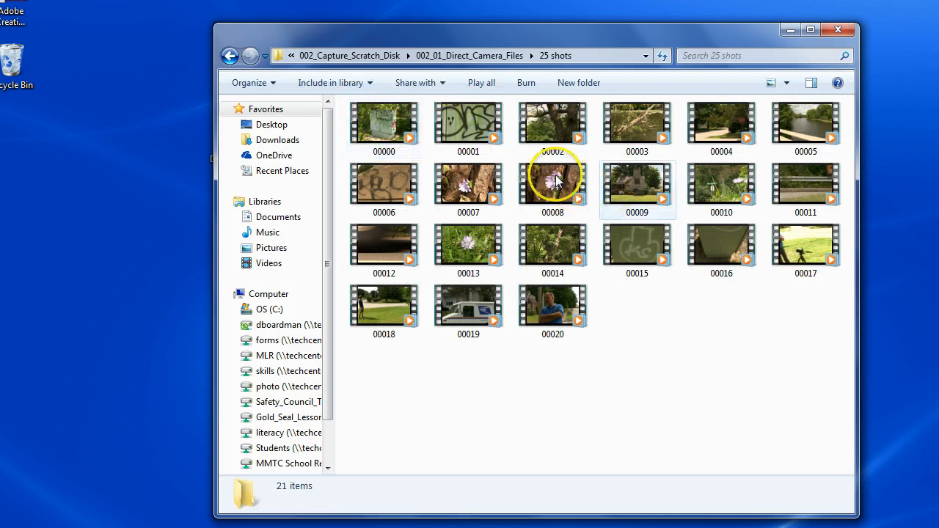
{"action": "left_click", "coordinate": [229, 56]}
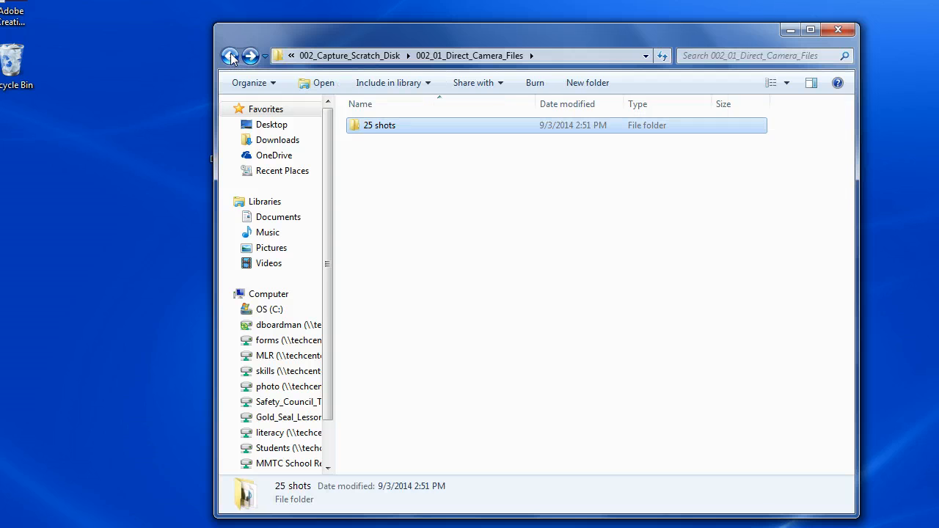
{"action": "left_click", "coordinate": [230, 56]}
{"action": "left_click", "coordinate": [230, 56]}
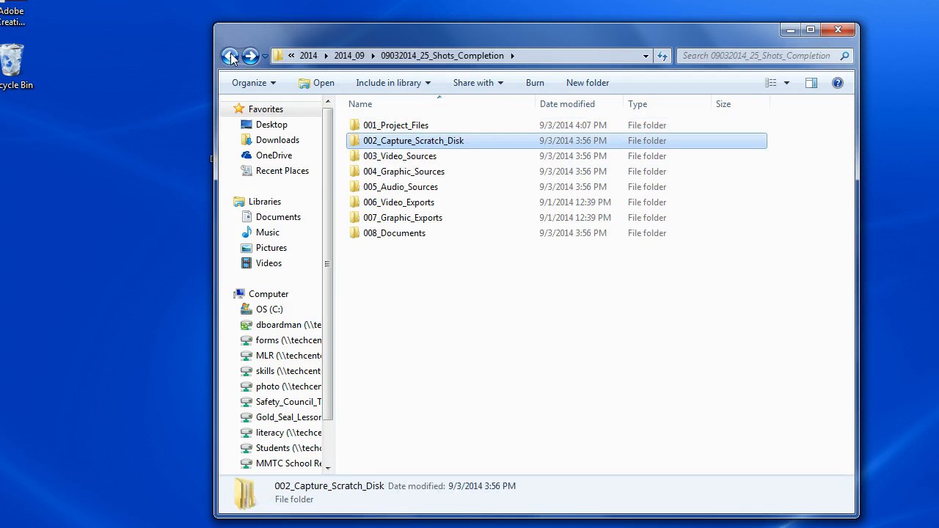
{"action": "left_click", "coordinate": [229, 56]}
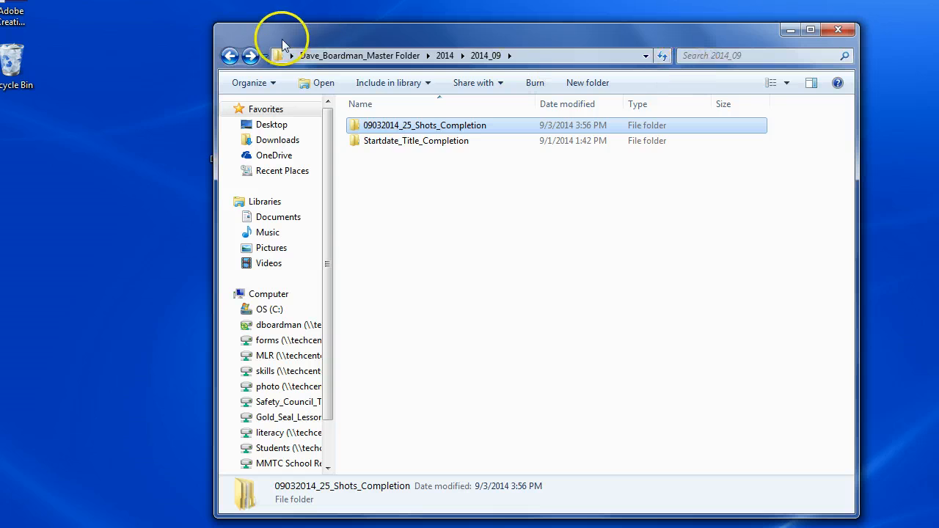
{"action": "left_click", "coordinate": [229, 55]}
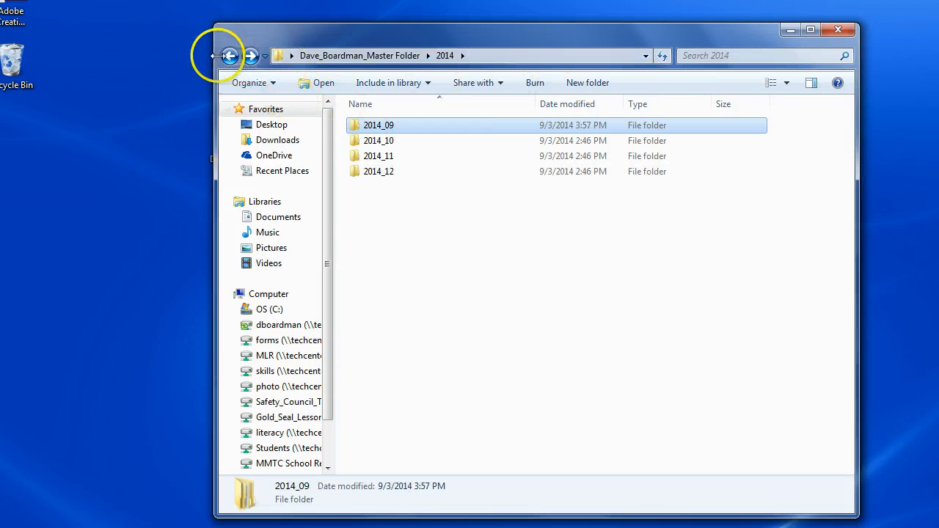
{"action": "left_click", "coordinate": [230, 56]}
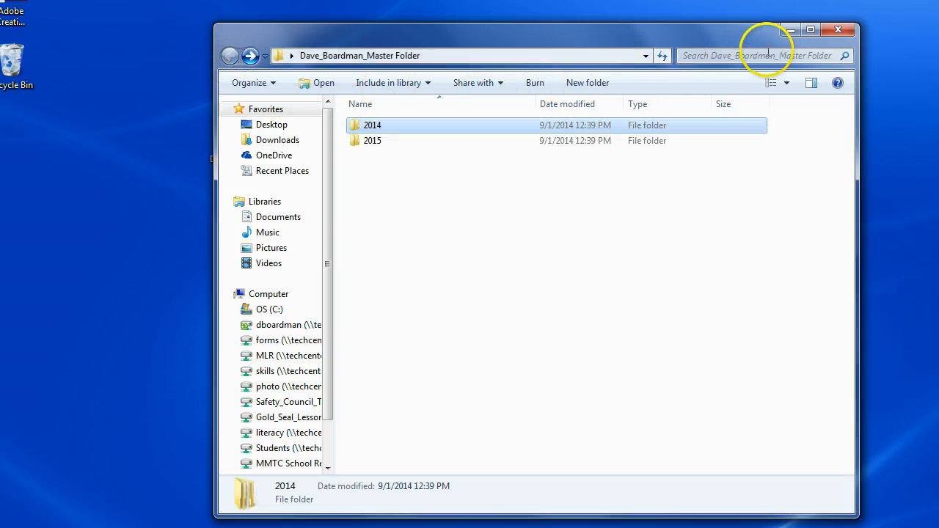
{"action": "left_click", "coordinate": [837, 29]}
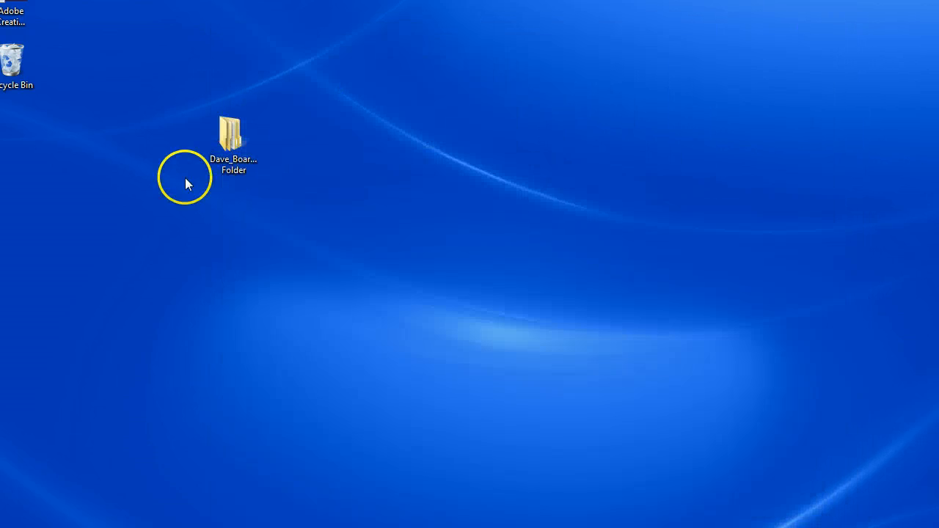
- Launch Adobe Premiere Pro CS6 from the installed programs
{"action": "left_click", "coordinate": [232, 144]}
{"action": "key", "text": "super"}
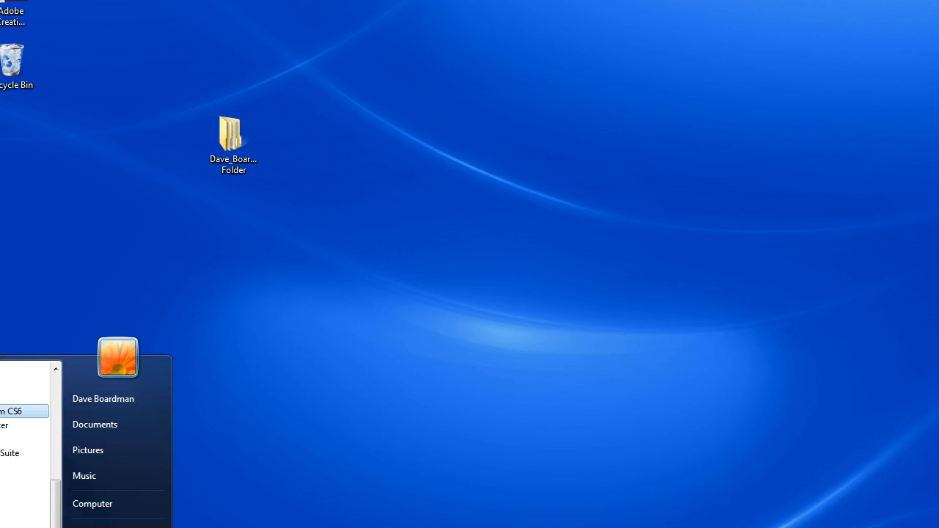
{"action": "left_click", "coordinate": [12, 412]}
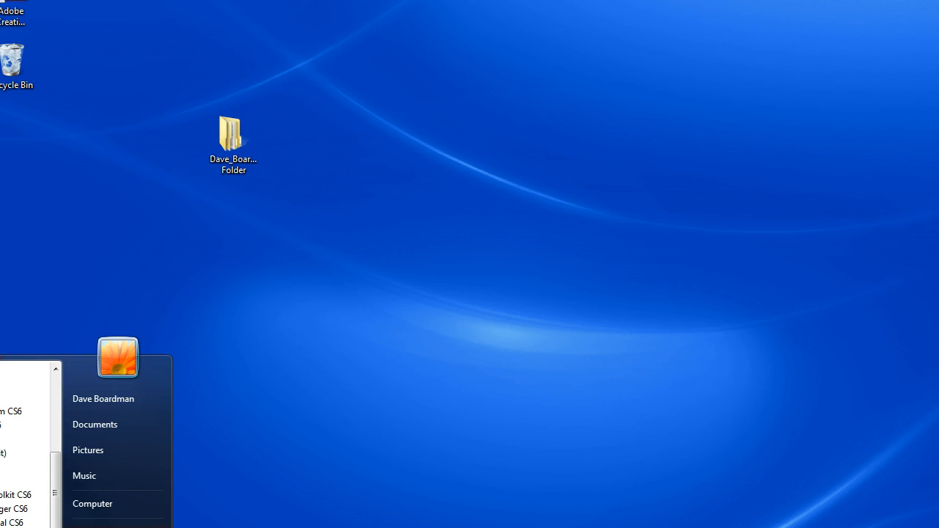
{"action": "left_click", "coordinate": [15, 526]}
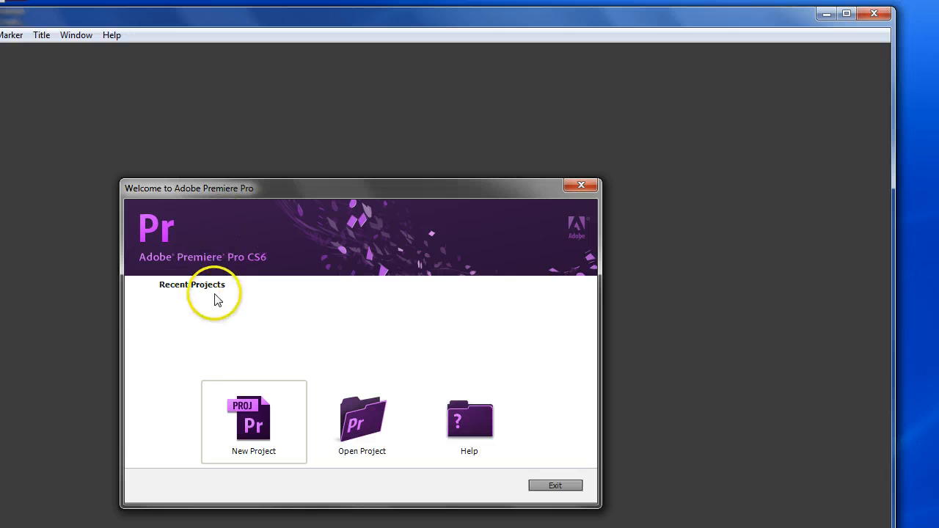
- Start a new project and name it with the owner's first name in possessive form followed by "25 Shot Library"
{"action": "left_click", "coordinate": [247, 430]}
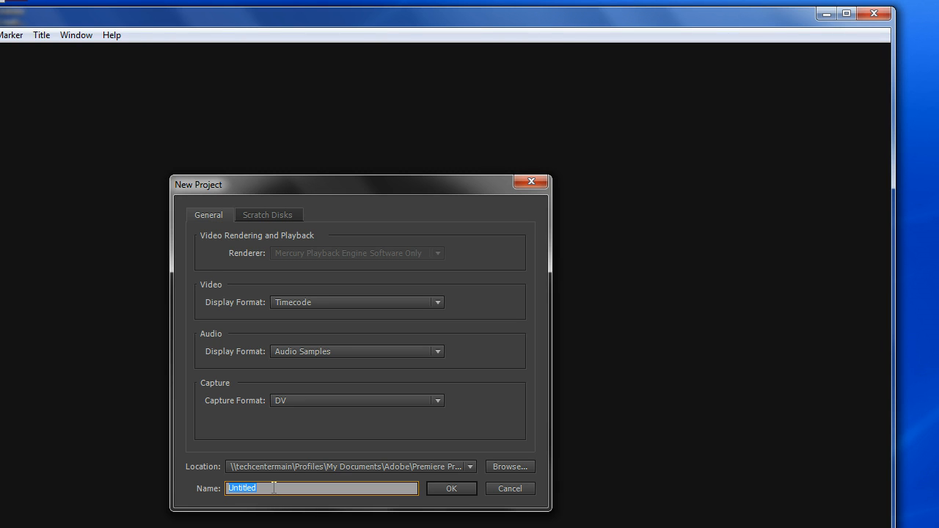
{"action": "type", "text": "25 Shot Library"}
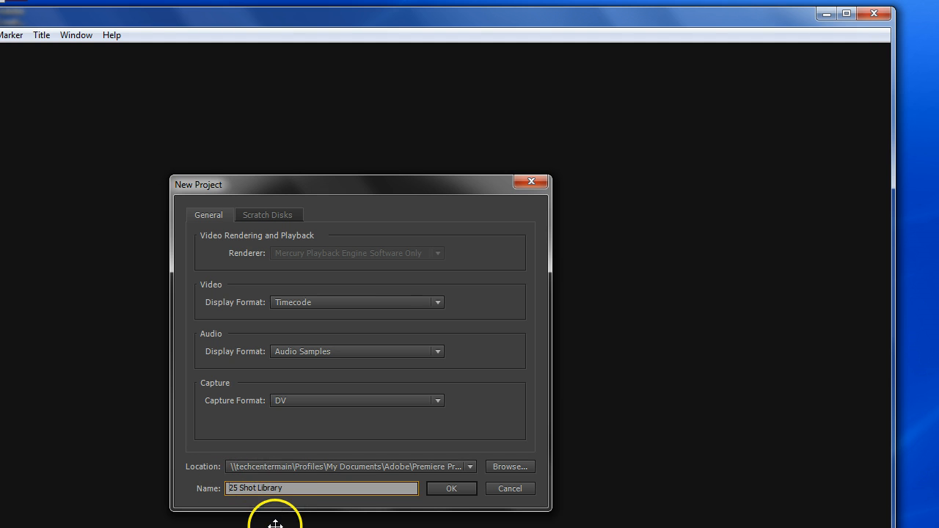
{"action": "type", "text": "Dave's"}
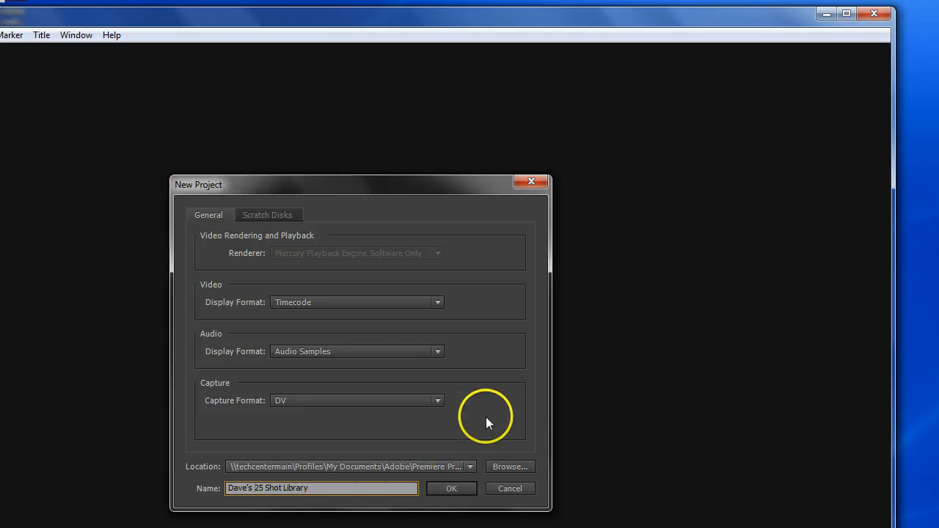
- Set the project location to 2014/2014_09/09032014_25_Shots_Completion/001_Project_Files in the desktop master folder and check the full path
{"action": "left_click", "coordinate": [510, 467]}
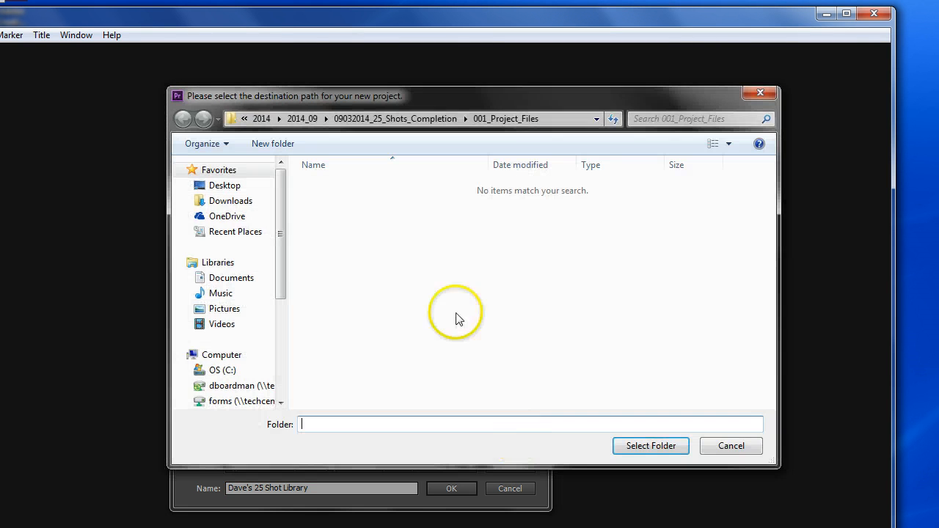
{"action": "left_click", "coordinate": [225, 188]}
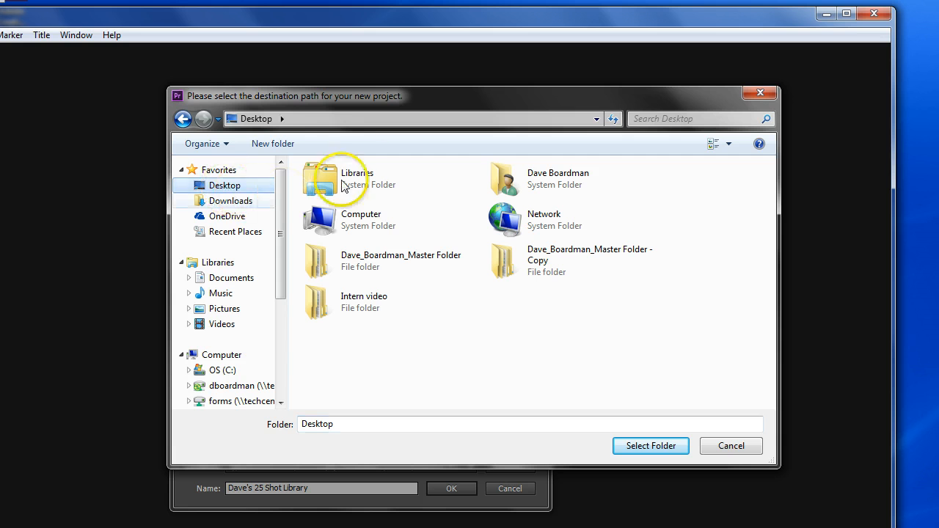
{"action": "left_click", "coordinate": [362, 263]}
{"action": "double_click", "coordinate": [362, 263]}
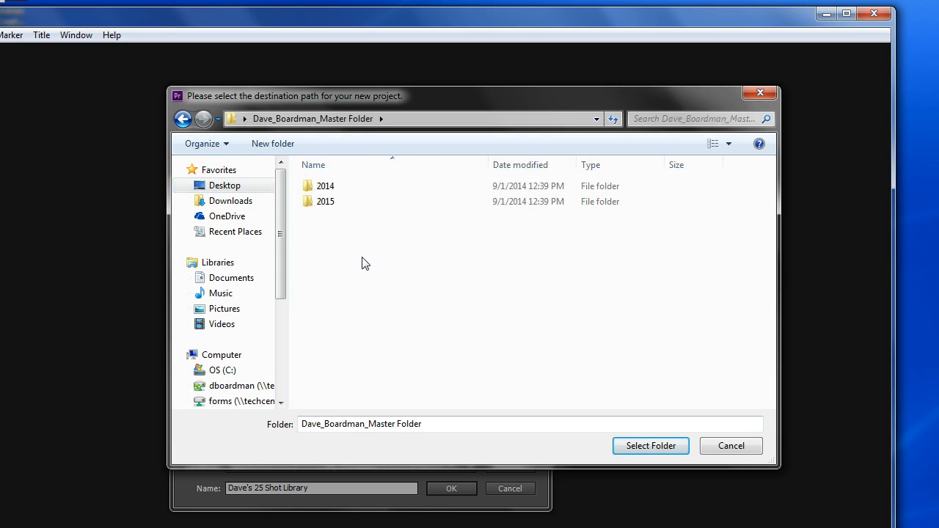
{"action": "double_click", "coordinate": [323, 190]}
{"action": "left_click", "coordinate": [328, 188]}
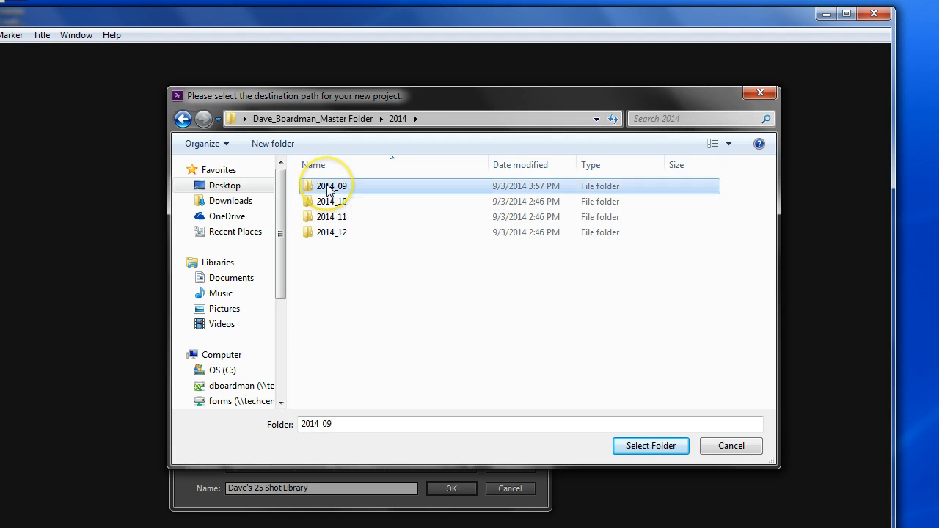
{"action": "double_click", "coordinate": [328, 189]}
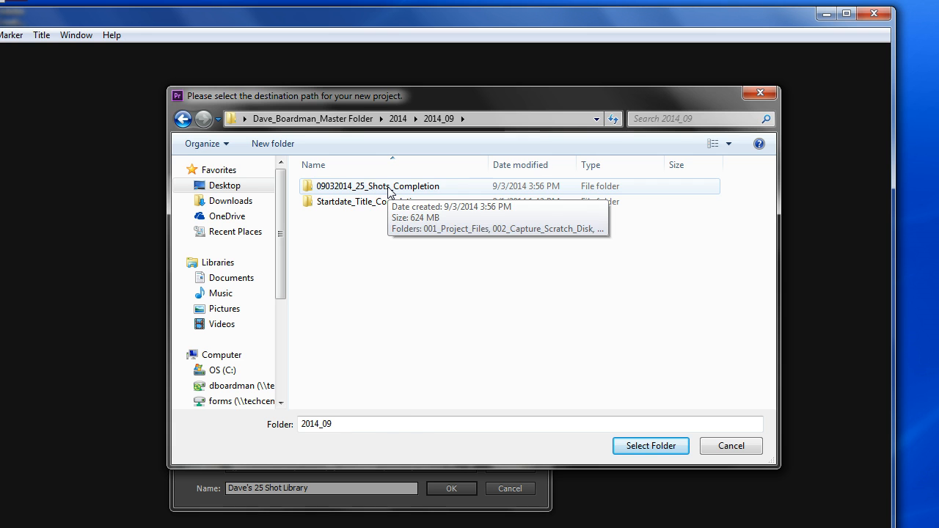
{"action": "double_click", "coordinate": [389, 187]}
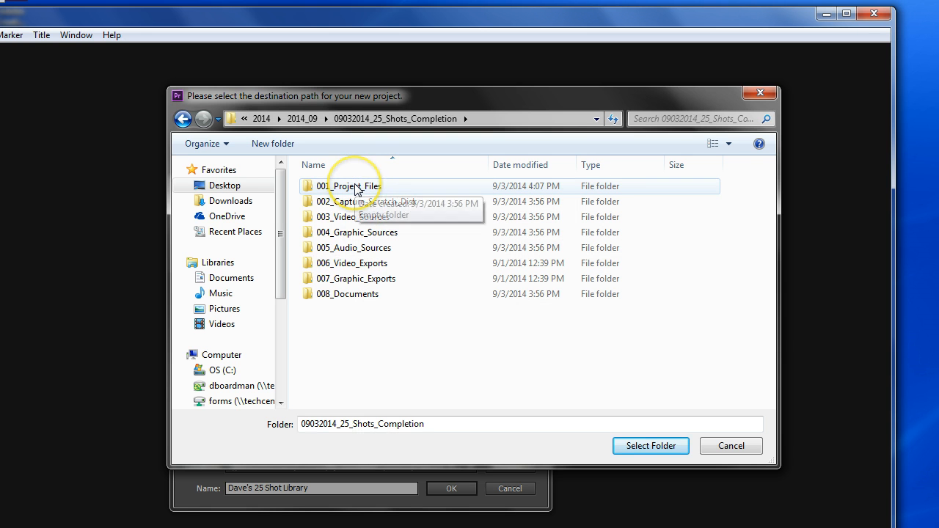
{"action": "left_click", "coordinate": [355, 188]}
{"action": "double_click", "coordinate": [355, 188]}
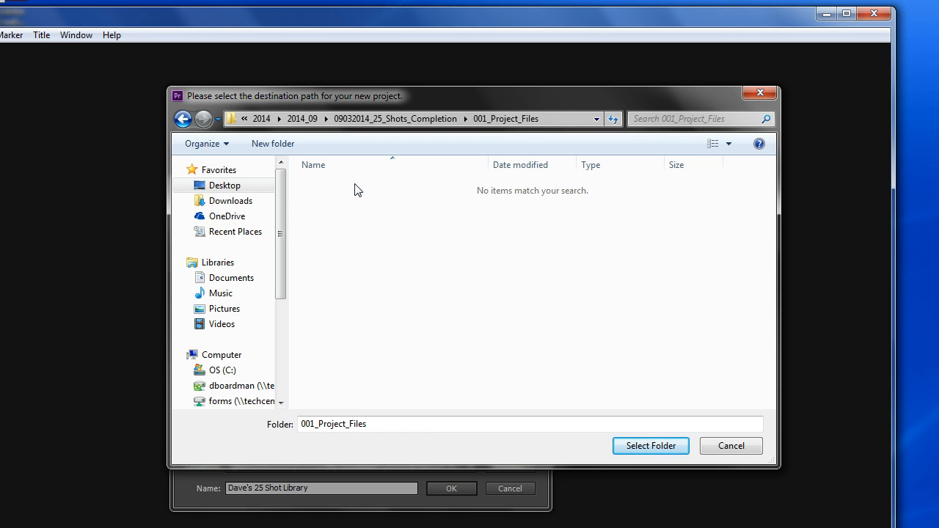
{"action": "left_click", "coordinate": [637, 446]}
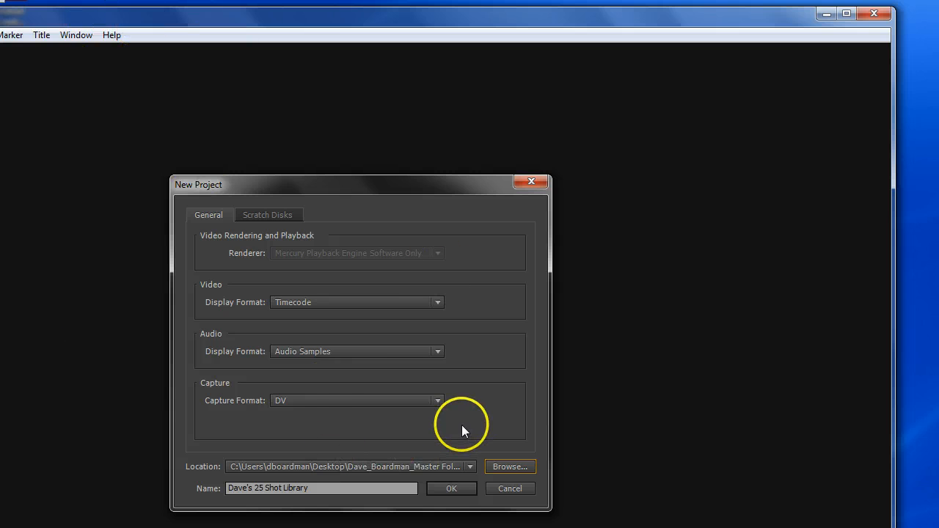
{"action": "left_click", "coordinate": [470, 466]}
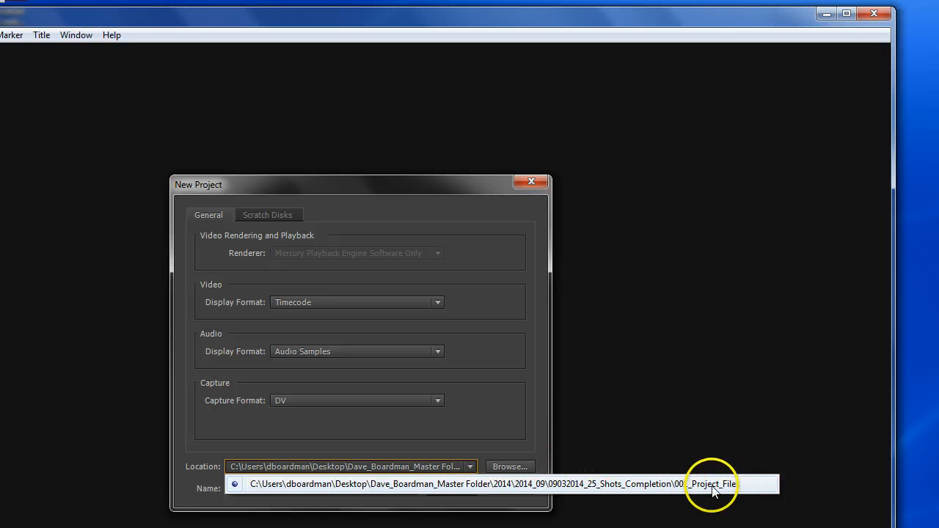
{"action": "left_click", "coordinate": [597, 403]}
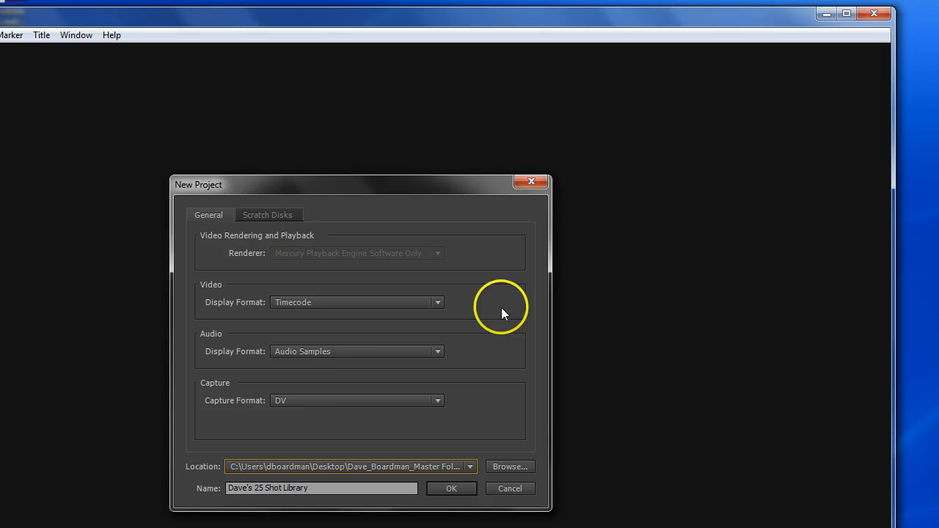
- Set the captured video scratch disk to 2014/2014_09/09032014_25_Shots_Completion/002_Capture_Scratch_Disk/002_01_Direct_Camera_Files in the desktop master folder
{"action": "left_click", "coordinate": [273, 216]}
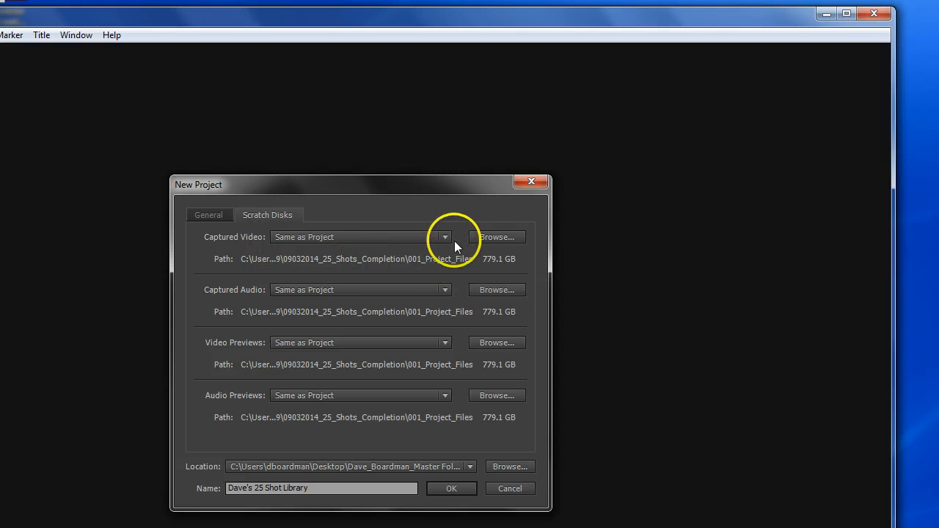
{"action": "left_click", "coordinate": [496, 236]}
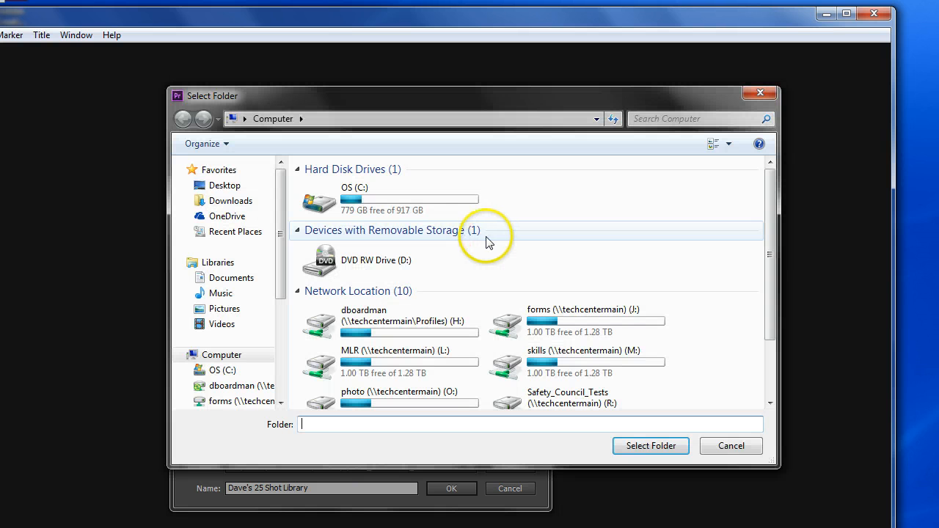
{"action": "left_click", "coordinate": [224, 185]}
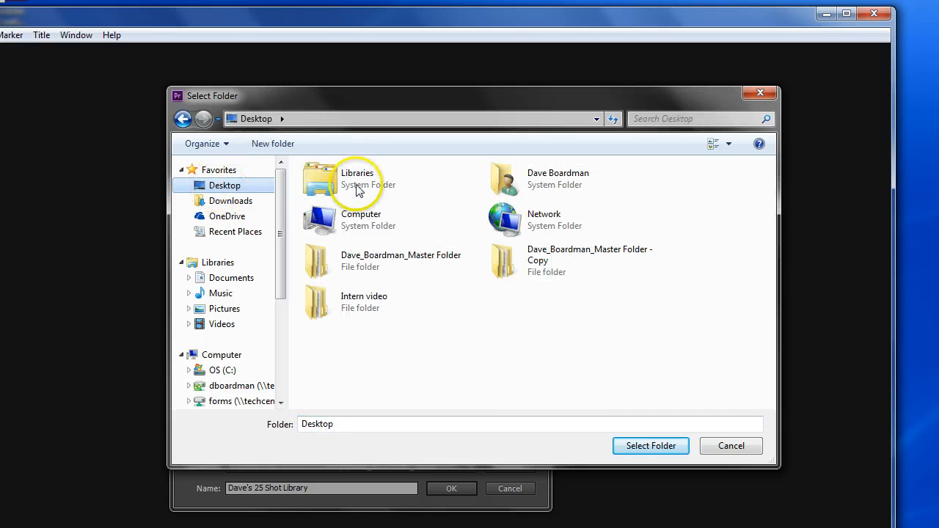
{"action": "double_click", "coordinate": [343, 258]}
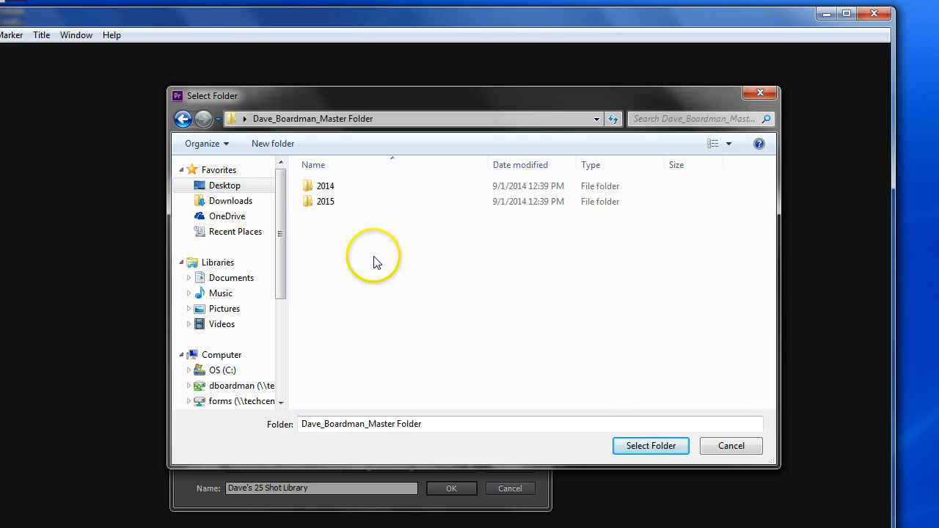
{"action": "double_click", "coordinate": [325, 186]}
{"action": "left_click", "coordinate": [330, 187]}
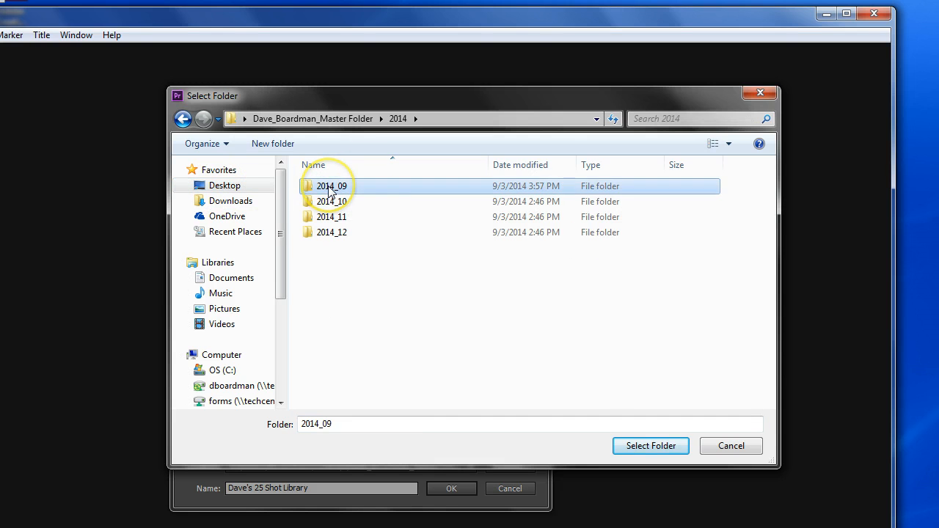
{"action": "double_click", "coordinate": [331, 188]}
{"action": "double_click", "coordinate": [334, 188]}
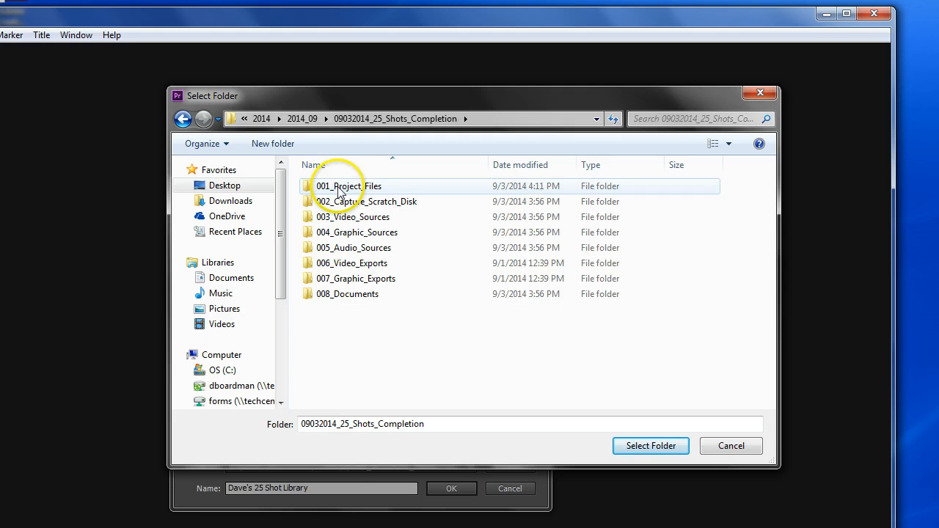
{"action": "double_click", "coordinate": [370, 201]}
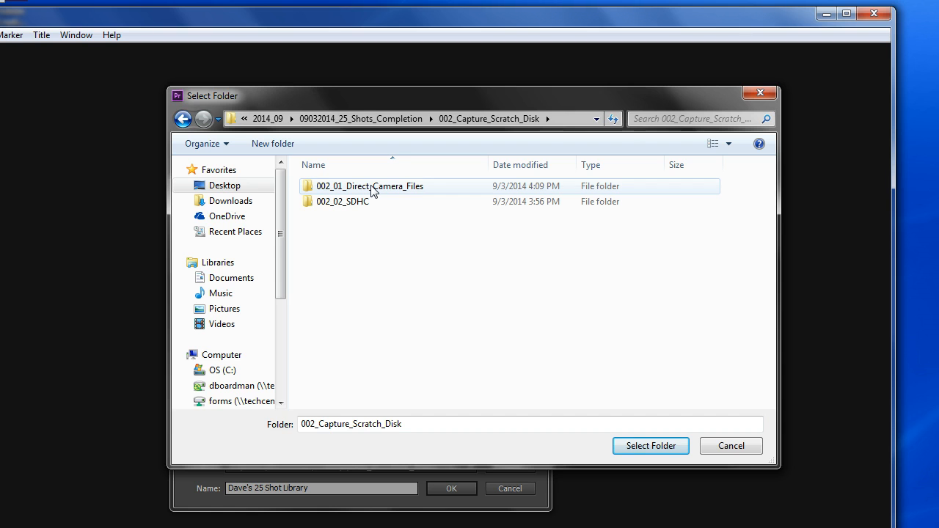
{"action": "double_click", "coordinate": [371, 188]}
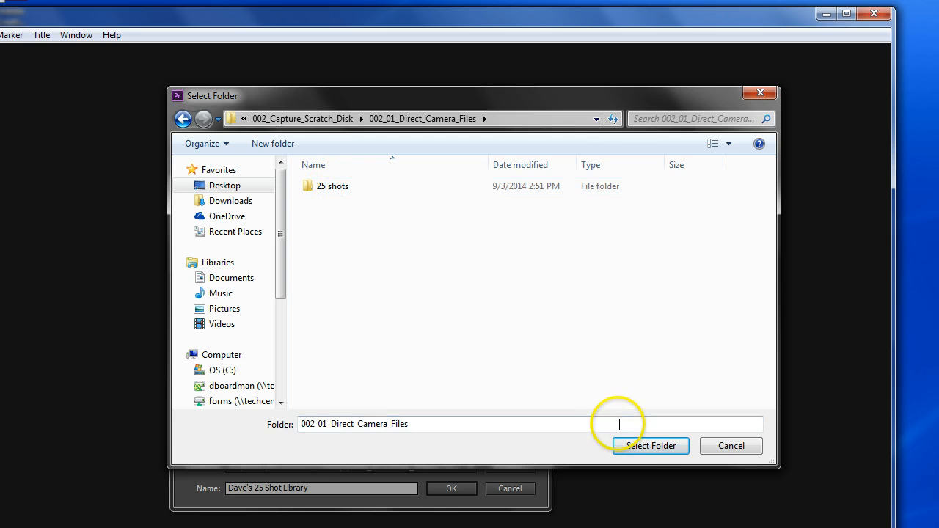
{"action": "left_click", "coordinate": [650, 446]}
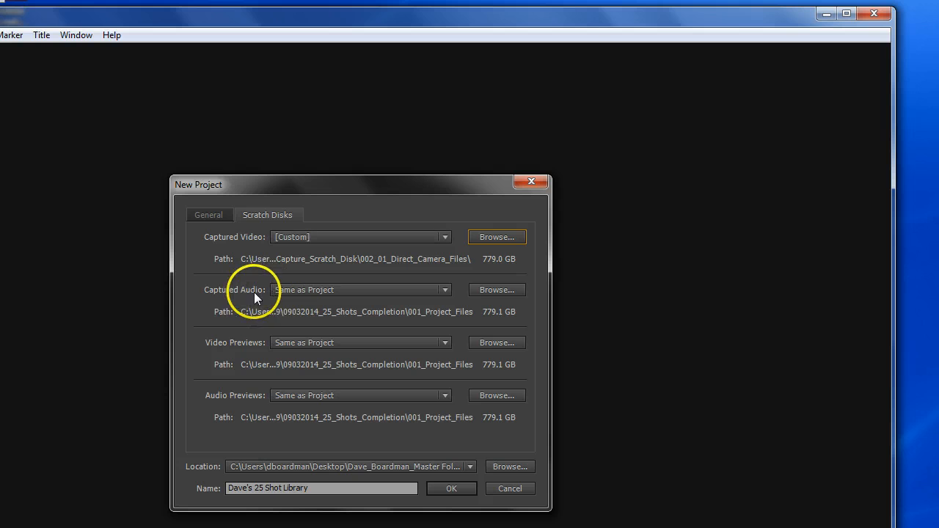
- Set the captured audio scratch disk to the same 002_01_Direct_Camera_Files folder and create the project
{"action": "left_click", "coordinate": [496, 290]}
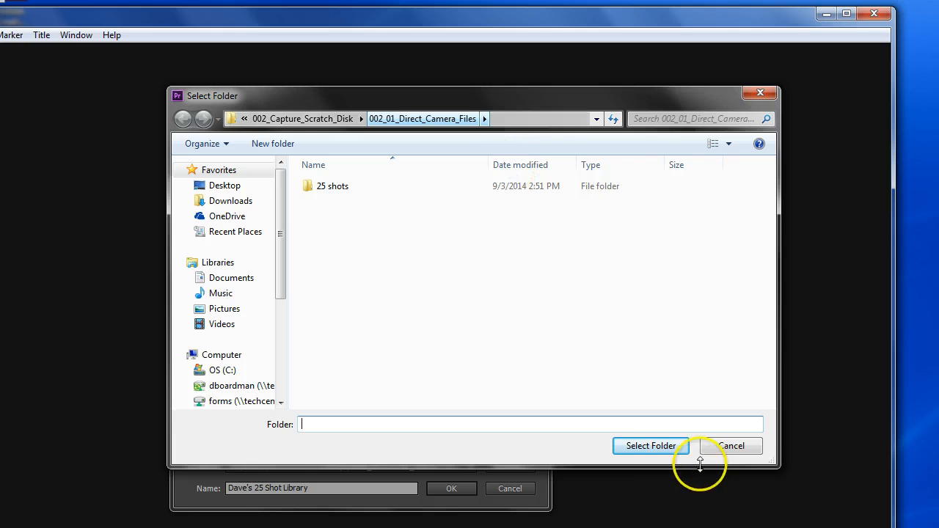
{"action": "left_click", "coordinate": [647, 445]}
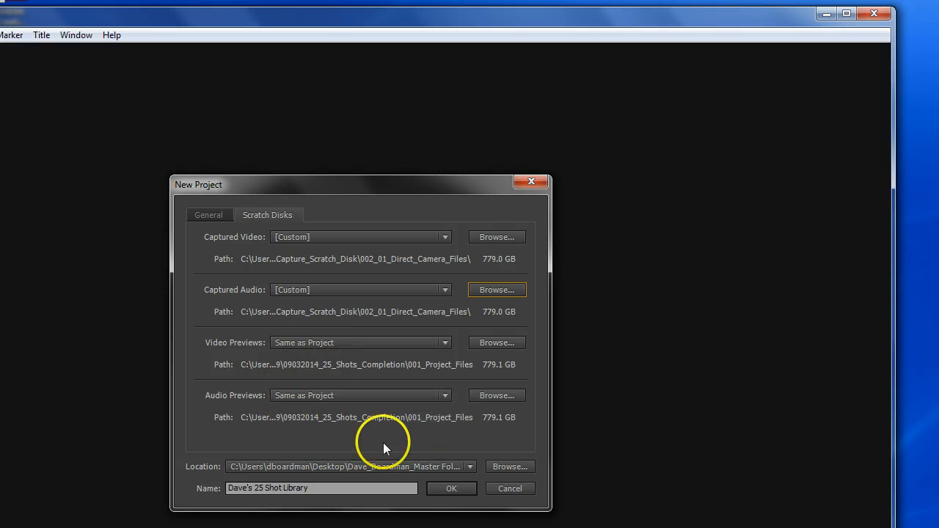
{"action": "left_click", "coordinate": [453, 488]}
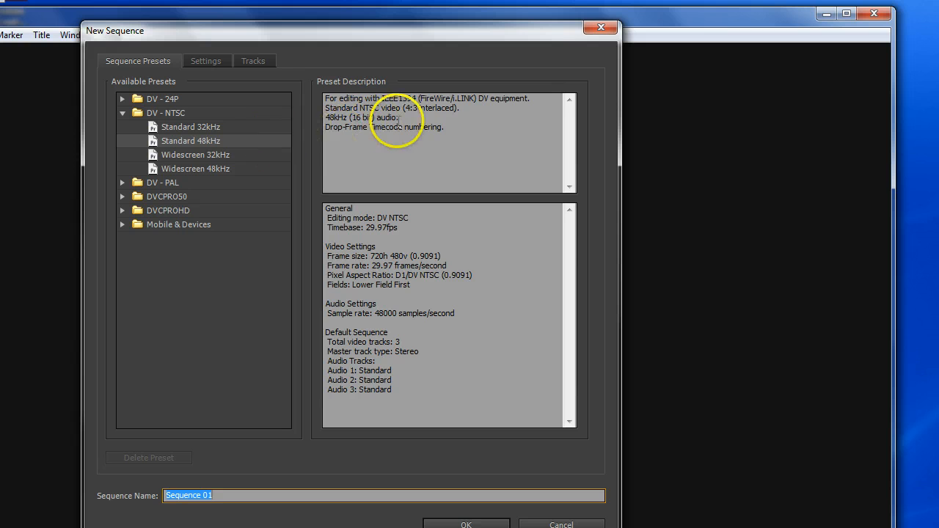
- Review the aspect ratio, timebase and frame size of the DV - NTSC Standard 48kHz preset and dismiss the new sequence without creating it
{"action": "left_click_drag", "start_coordinate": [403, 109], "coordinate": [450, 111]}
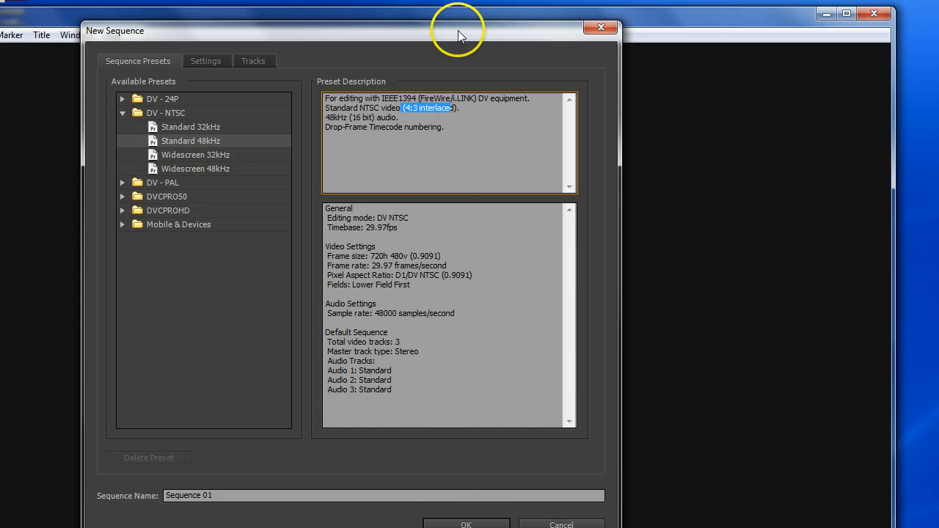
{"action": "left_click_drag", "start_coordinate": [458, 30], "coordinate": [455, 11]}
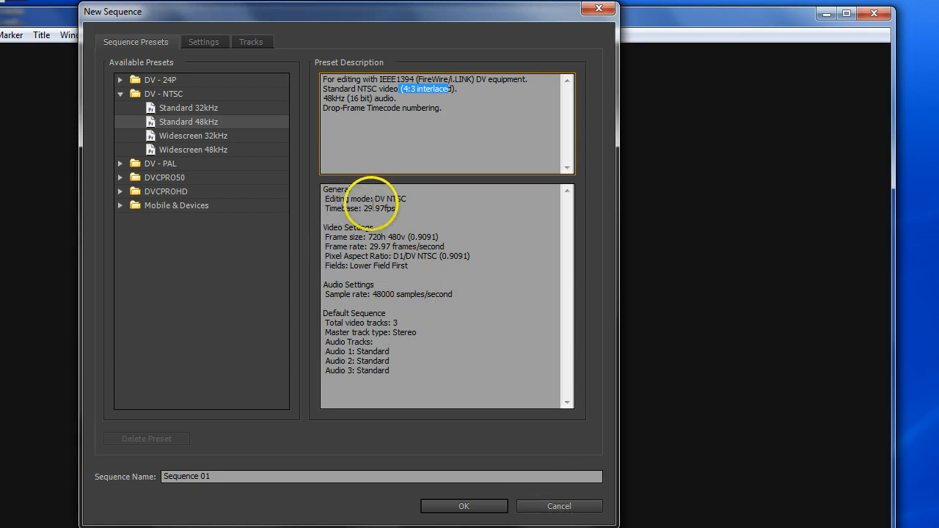
{"action": "left_click_drag", "start_coordinate": [397, 209], "coordinate": [367, 214]}
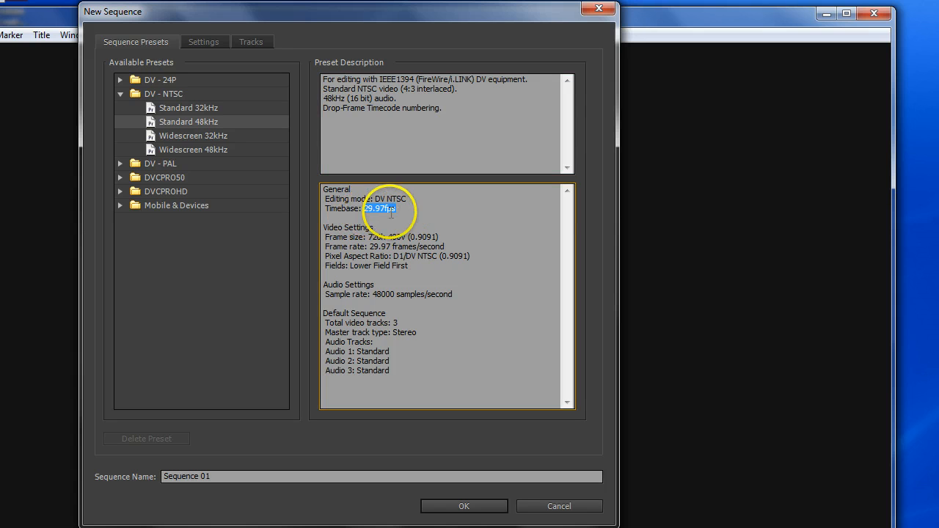
{"action": "left_click_drag", "start_coordinate": [370, 237], "coordinate": [397, 237]}
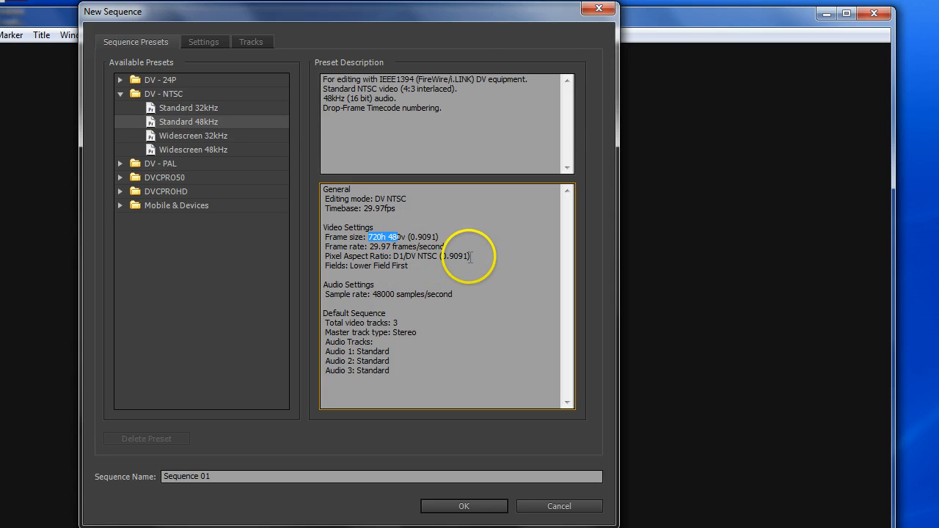
{"action": "left_click", "coordinate": [395, 268]}
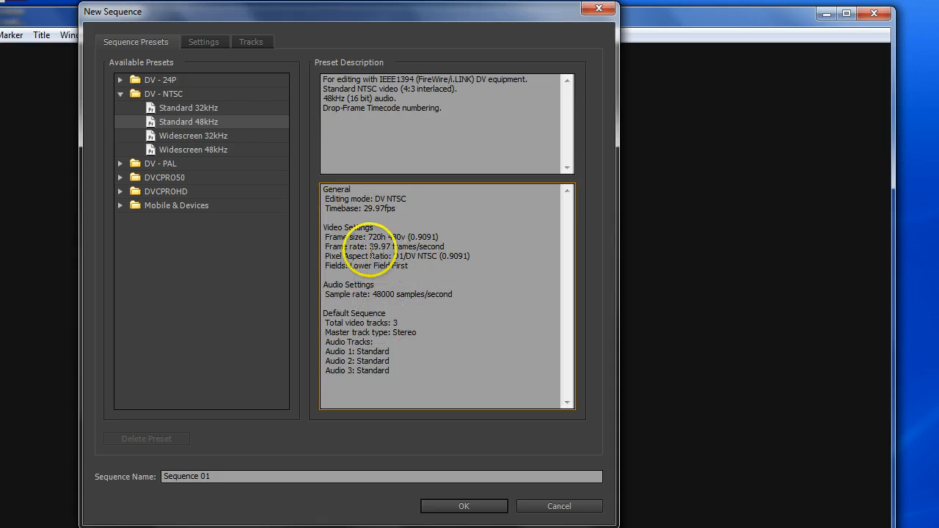
{"action": "left_click", "coordinate": [547, 506]}
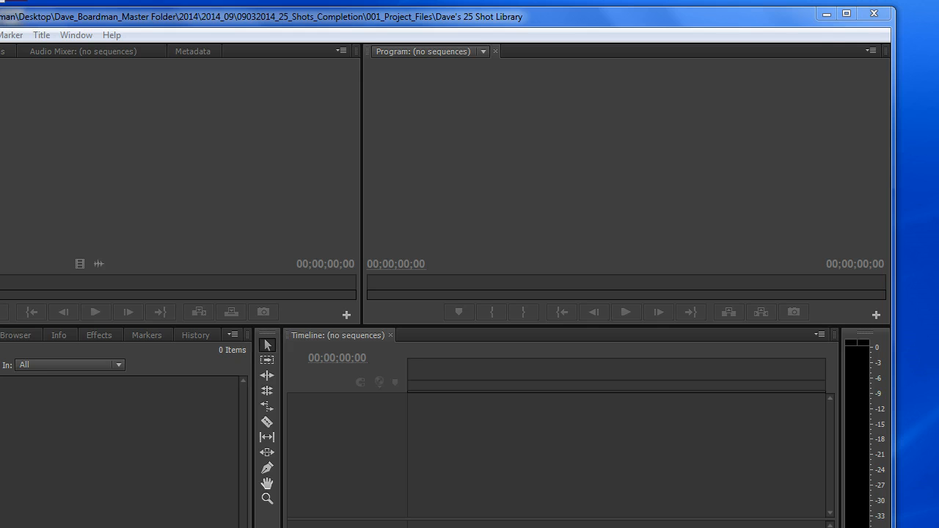
- Resize and reposition the application window so that the whole workspace fits on the screen
{"action": "left_click_drag", "start_coordinate": [893, 527], "coordinate": [489, 501]}
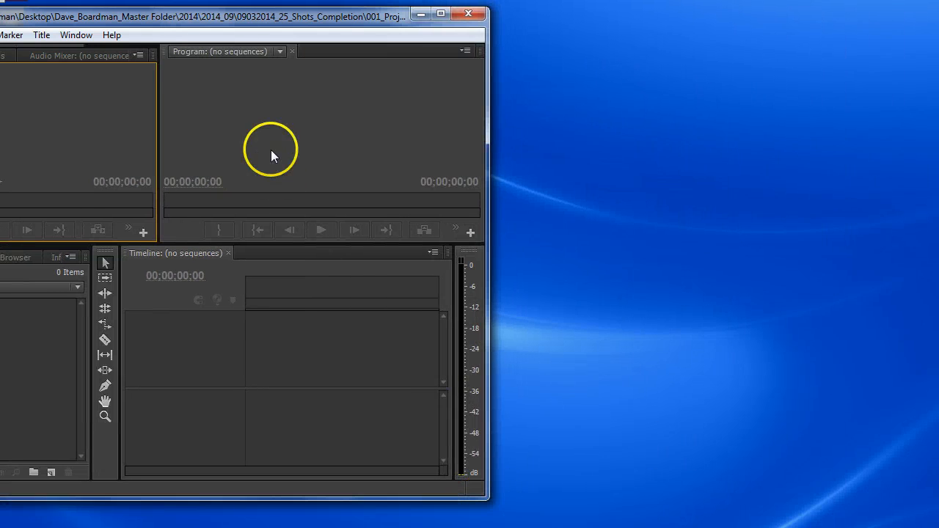
{"action": "left_click_drag", "start_coordinate": [188, 21], "coordinate": [457, 23]}
{"action": "left_click_drag", "start_coordinate": [760, 501], "coordinate": [929, 519]}
{"action": "left_click_drag", "start_coordinate": [97, 519], "coordinate": [7, 517]}
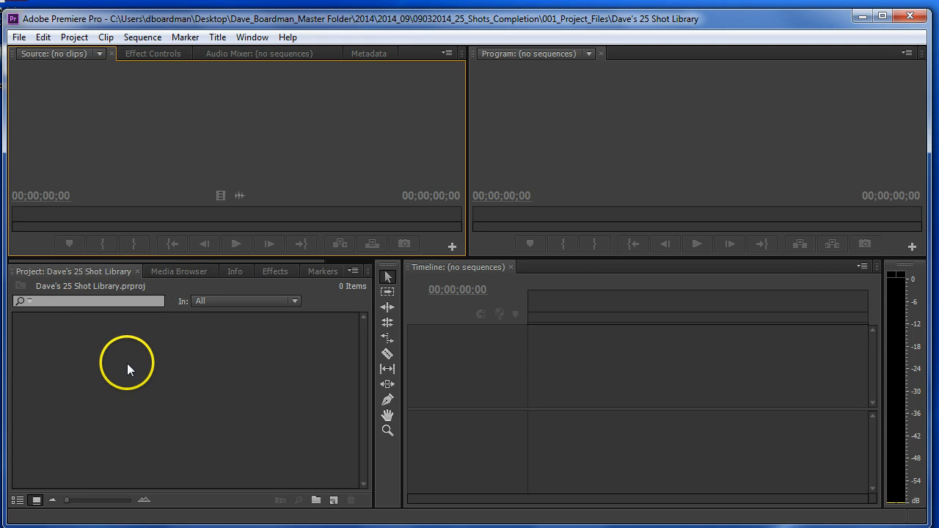
- Browse the C: drive in the Media Browser through Users and the owner's profile to Desktop, and open the master folder
{"action": "left_click", "coordinate": [190, 273]}
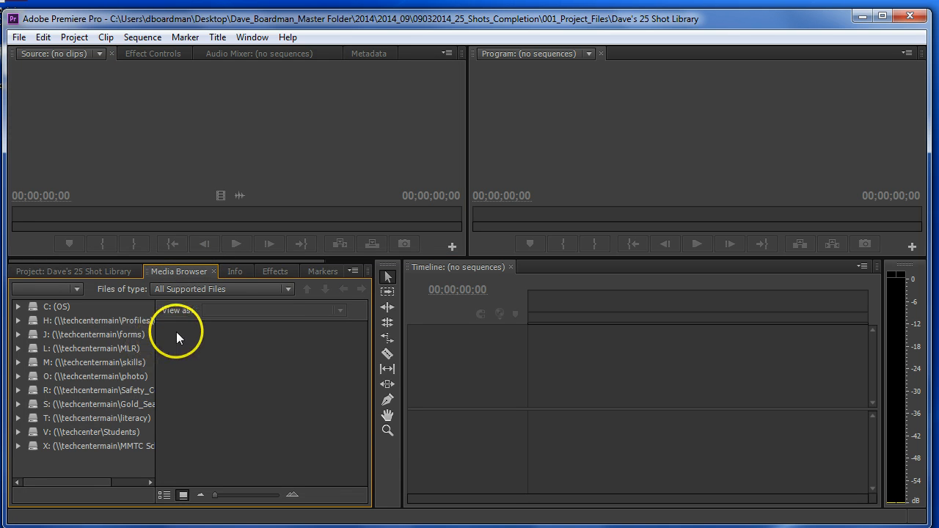
{"action": "left_click", "coordinate": [33, 305]}
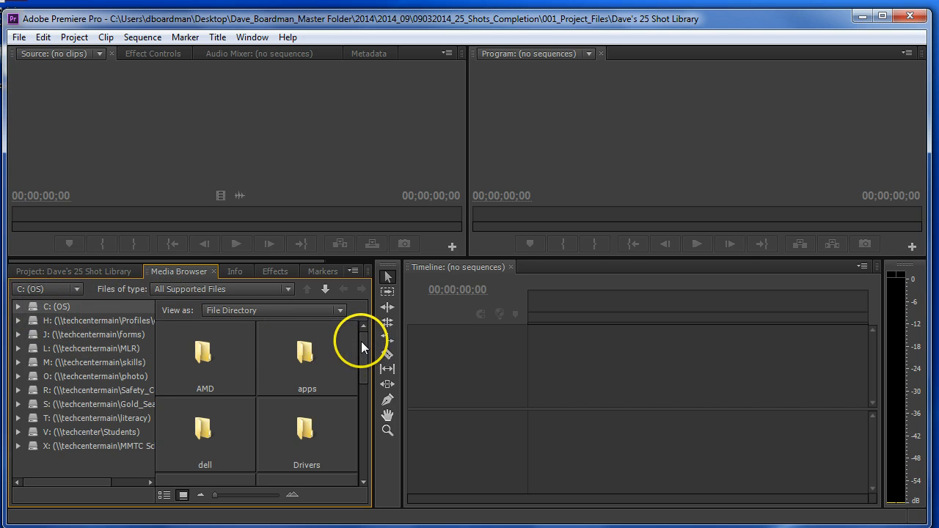
{"action": "left_click_drag", "start_coordinate": [361, 342], "coordinate": [364, 438]}
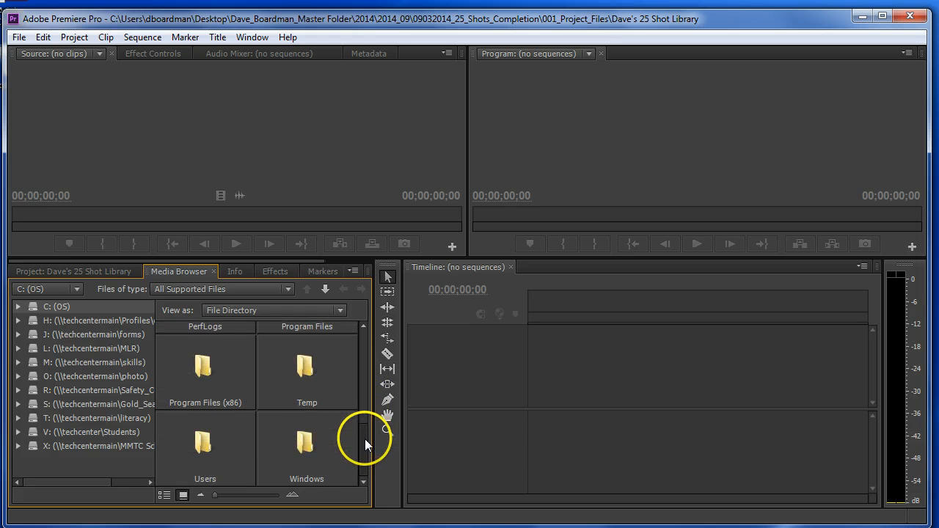
{"action": "double_click", "coordinate": [198, 437]}
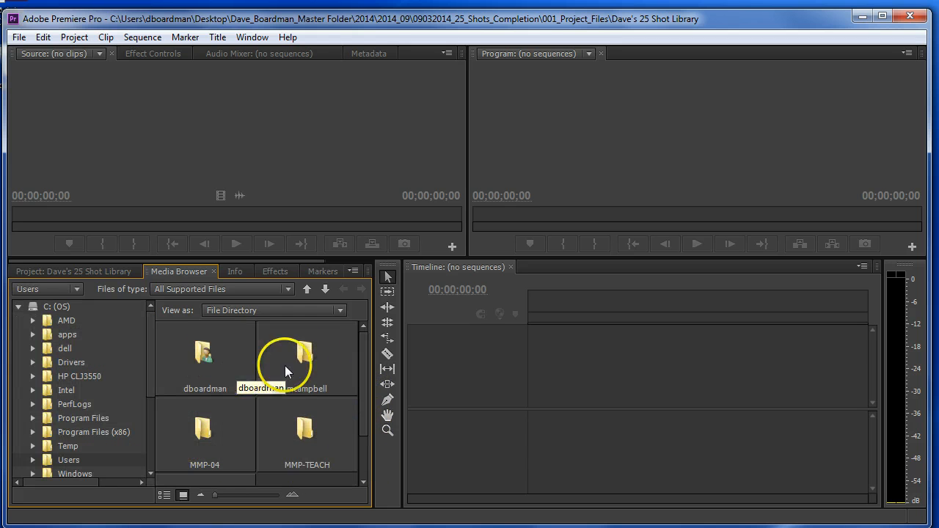
{"action": "double_click", "coordinate": [199, 352]}
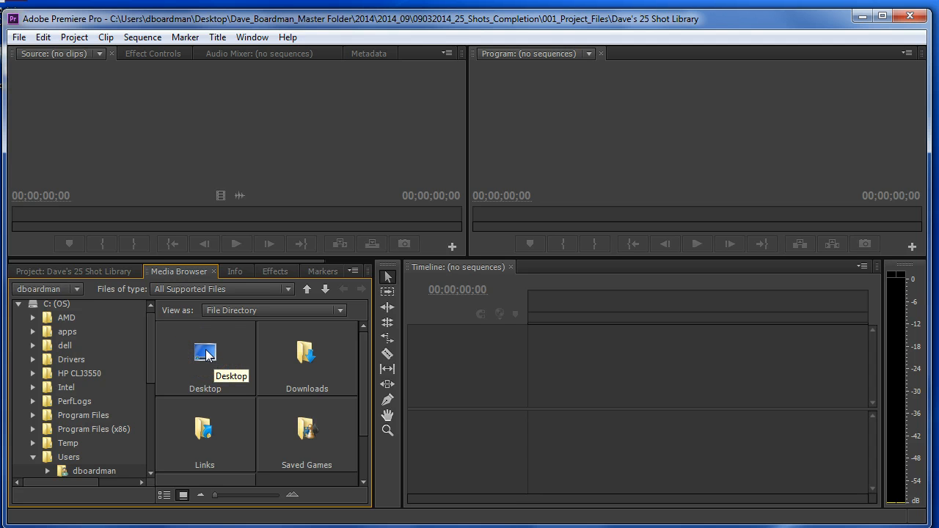
{"action": "double_click", "coordinate": [206, 355]}
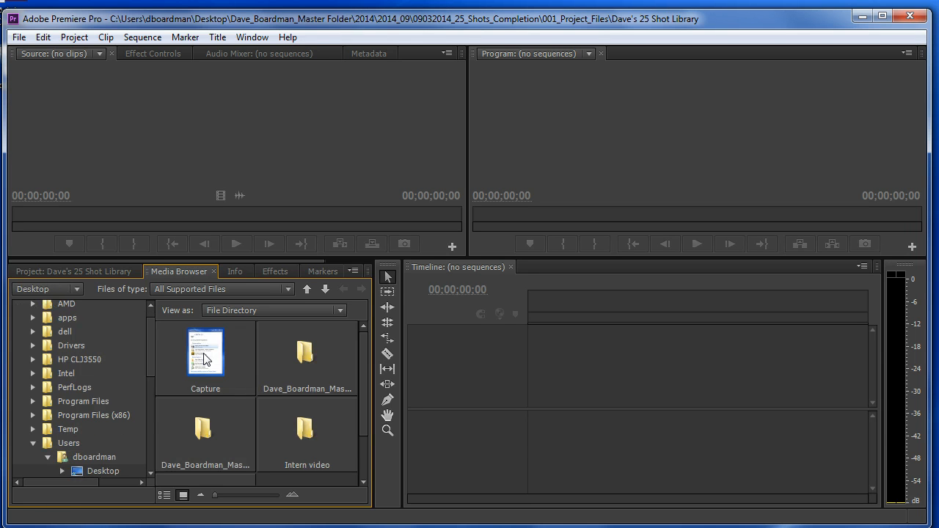
{"action": "left_click_drag", "start_coordinate": [358, 352], "coordinate": [307, 371]}
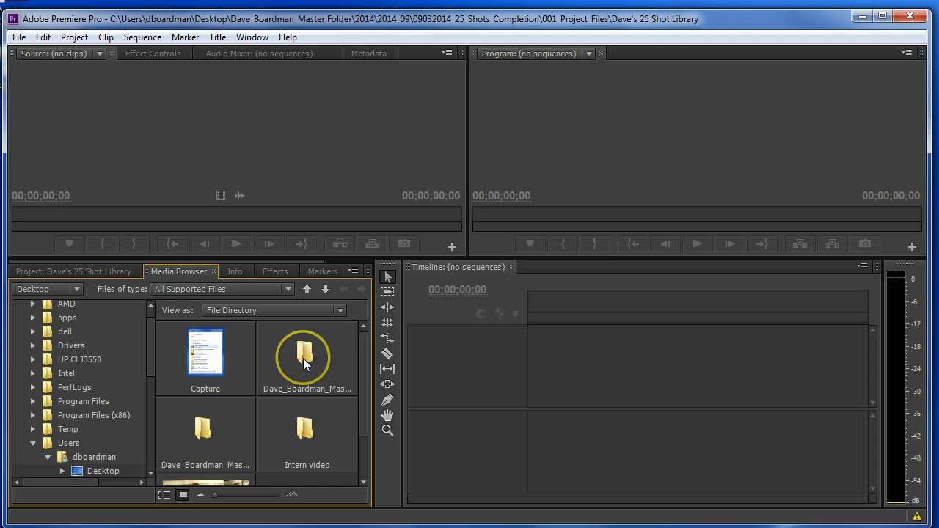
{"action": "left_click", "coordinate": [298, 353]}
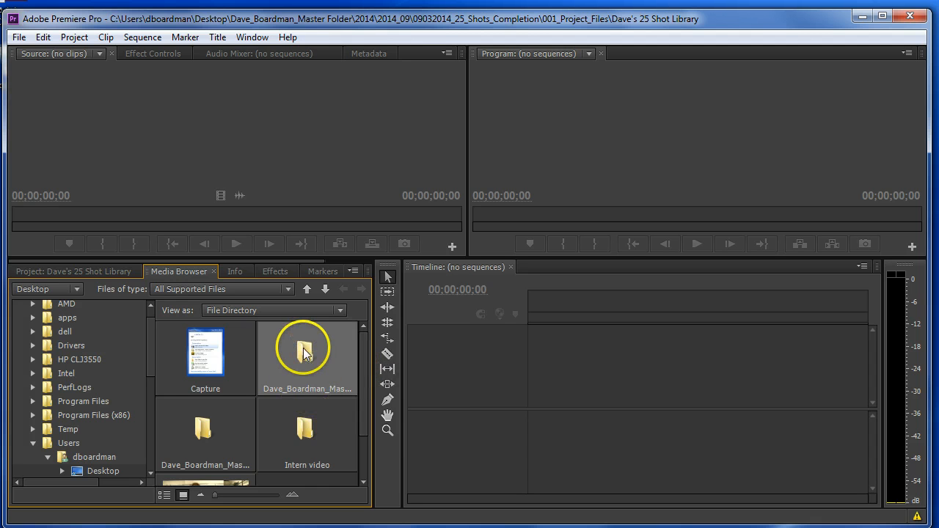
{"action": "right_click", "coordinate": [304, 346]}
{"action": "left_click", "coordinate": [306, 359]}
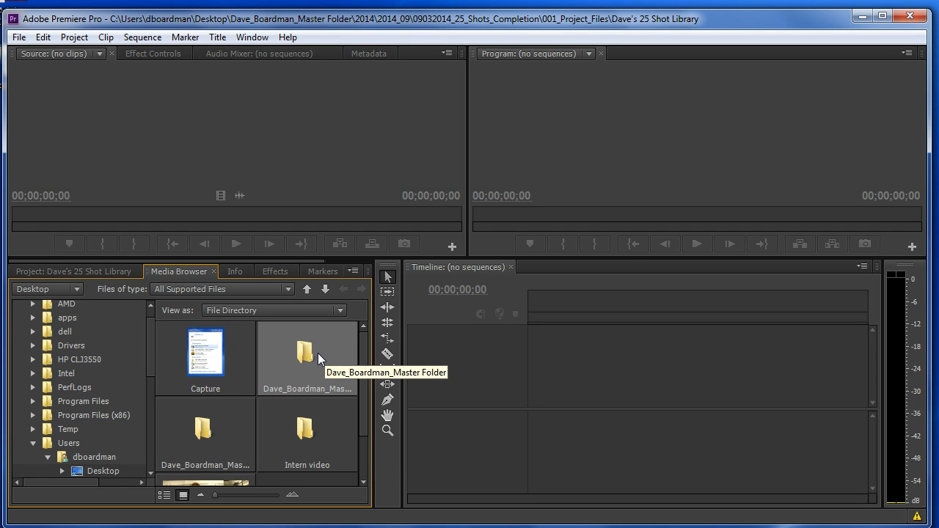
{"action": "double_click", "coordinate": [318, 353]}
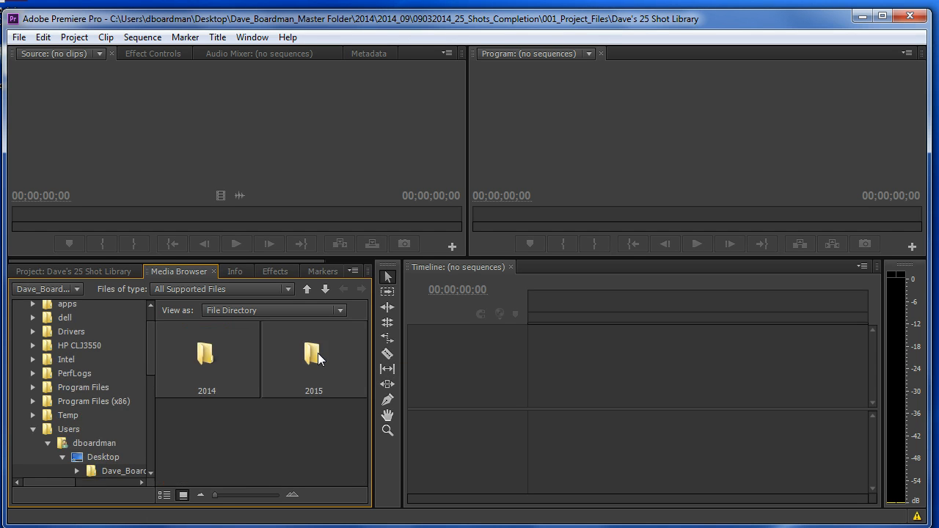
- Browse in the Media Browser through 2014, 2014_09, 09032014_25_Shots_Completion and 002_Capture_Scratch_Disk to the 002_01_Direct_Camera_Files folder
{"action": "double_click", "coordinate": [211, 364]}
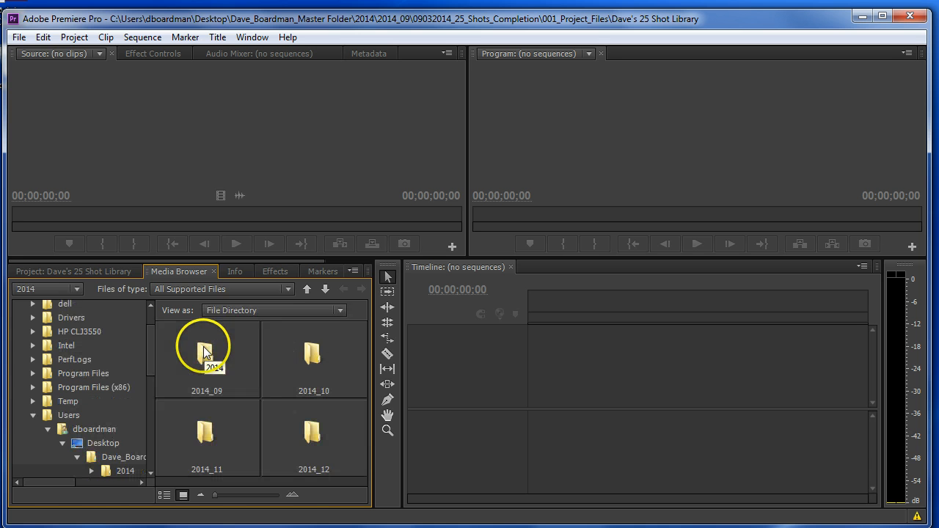
{"action": "double_click", "coordinate": [209, 354]}
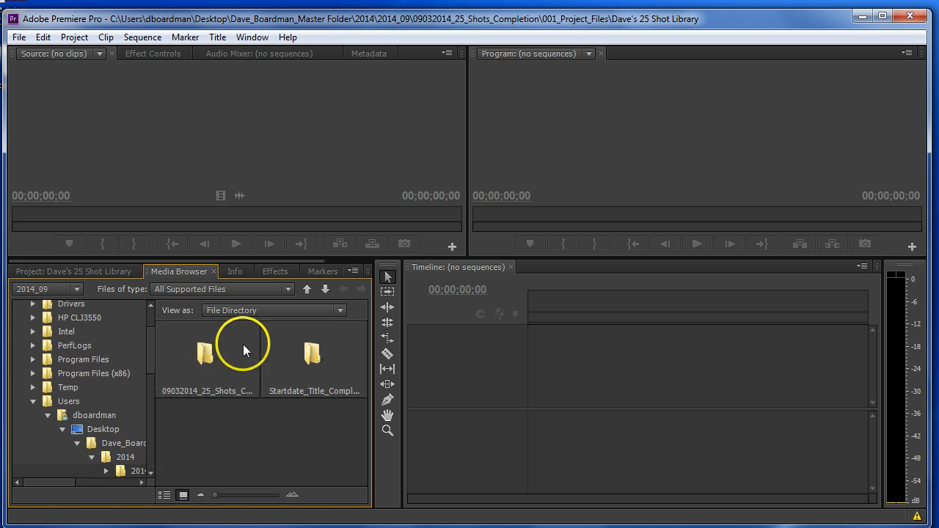
{"action": "double_click", "coordinate": [204, 362]}
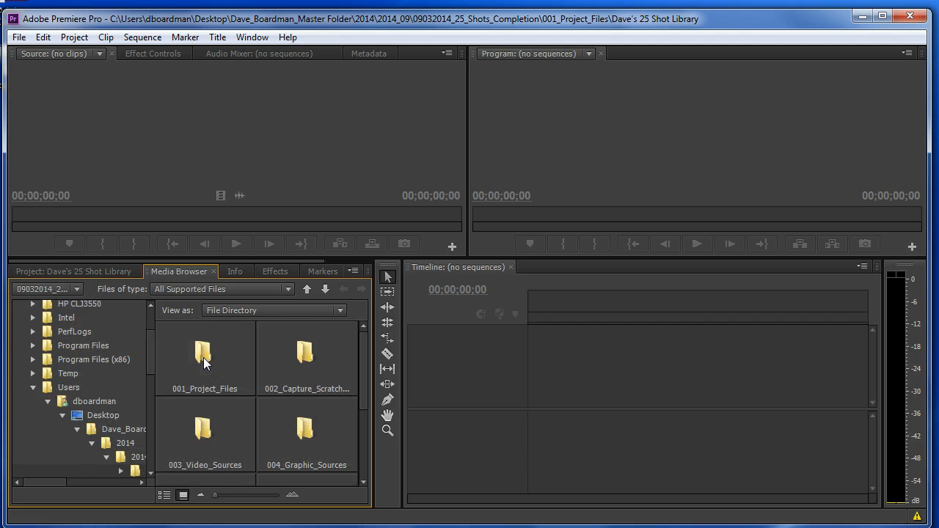
{"action": "double_click", "coordinate": [308, 357]}
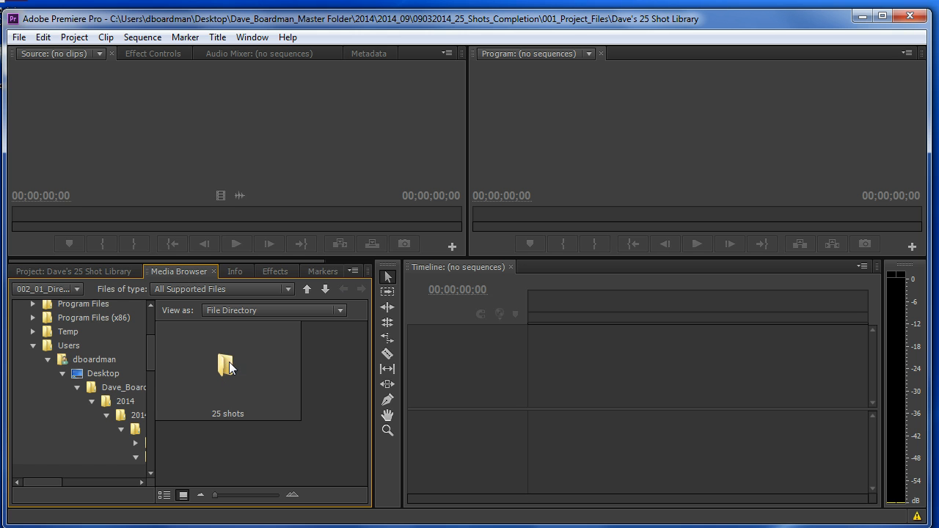
- Import the whole 25 shots folder from the Media Browser into the project
{"action": "left_click", "coordinate": [512, 138]}
{"action": "right_click", "coordinate": [223, 359]}
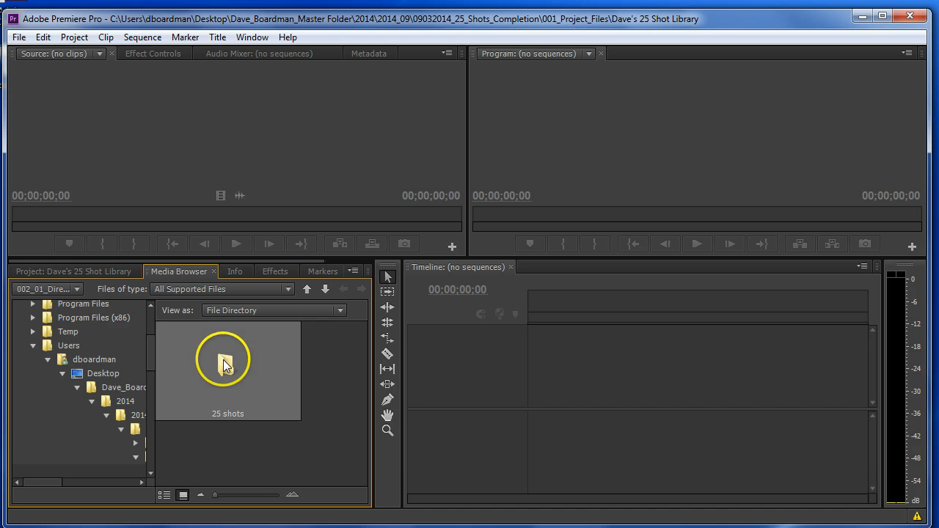
{"action": "left_click", "coordinate": [256, 369]}
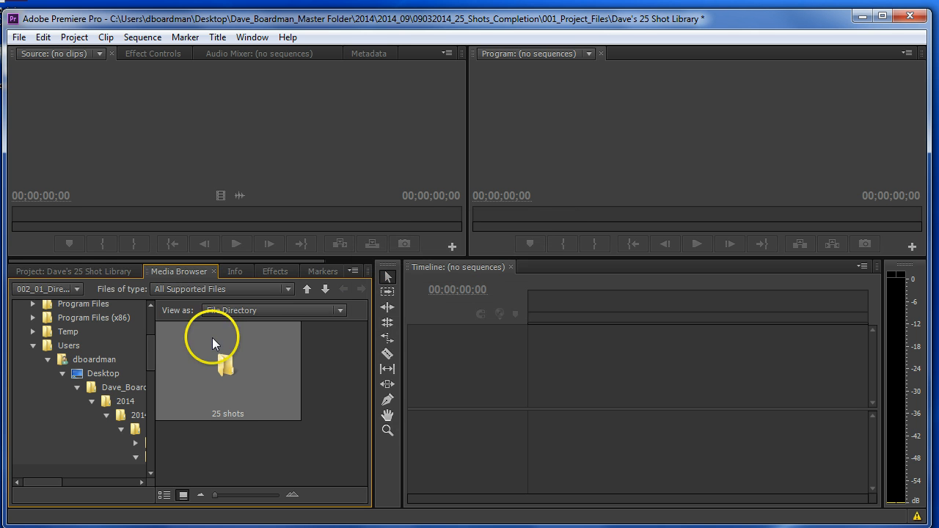
- Open the imported 25 shots bin from the project in its own window and reposition that window over the project area
{"action": "left_click", "coordinate": [74, 270]}
{"action": "left_click", "coordinate": [85, 353]}
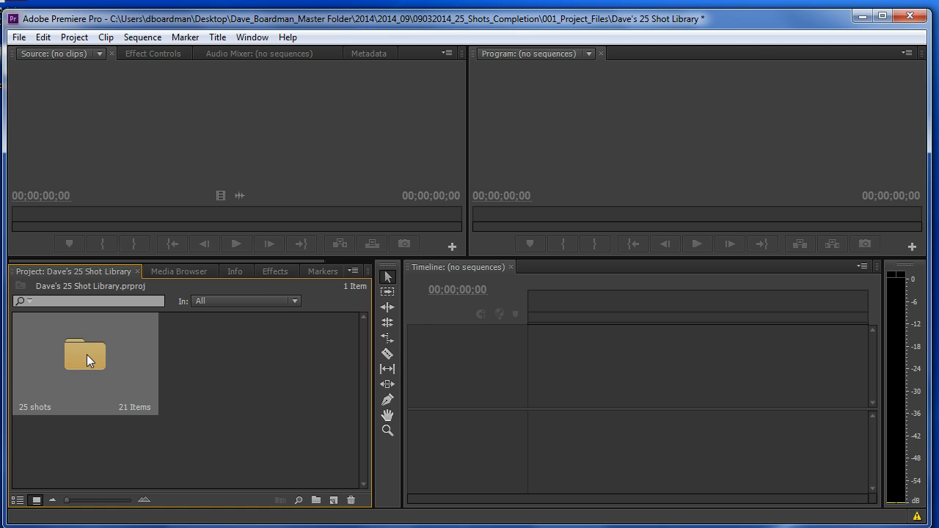
{"action": "double_click", "coordinate": [87, 354]}
{"action": "left_click_drag", "start_coordinate": [84, 49], "coordinate": [146, 176]}
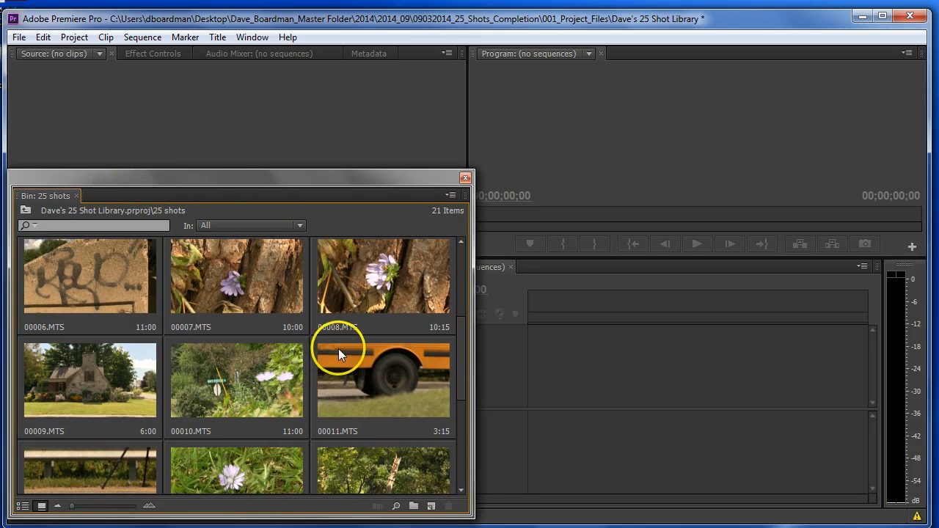
- Look through the clips in the 25 shots bin and preview 00001.MTS, 00005.MTS, 00004.MTS and 00020.MTS by scrubbing their thumbnails
{"action": "scroll", "coordinate": [455, 360], "scroll_direction": "down", "scroll_amount": 3}
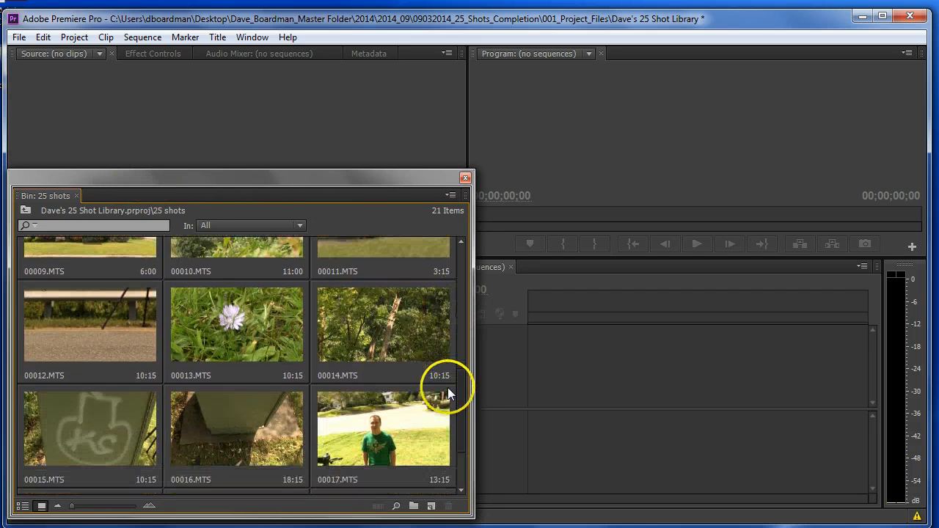
{"action": "scroll", "coordinate": [453, 422], "scroll_direction": "down", "scroll_amount": 2}
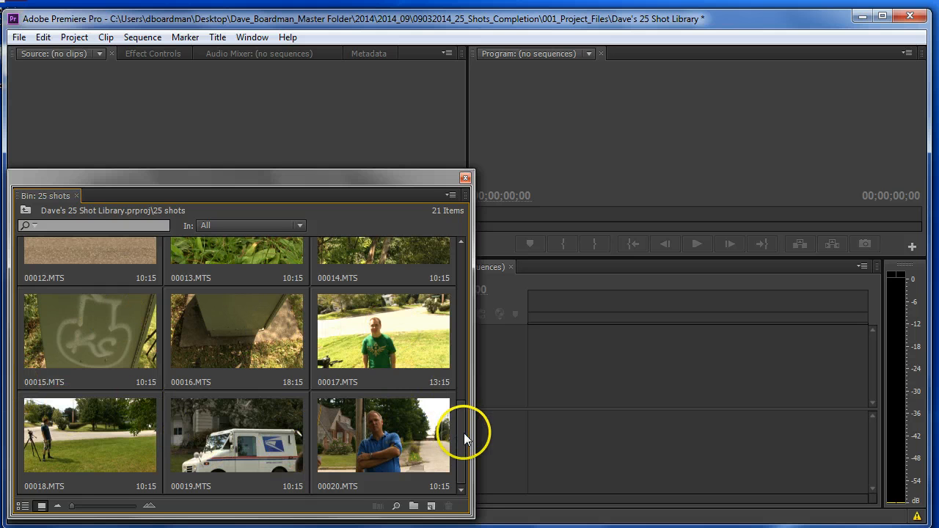
{"action": "left_click_drag", "start_coordinate": [461, 443], "coordinate": [456, 268]}
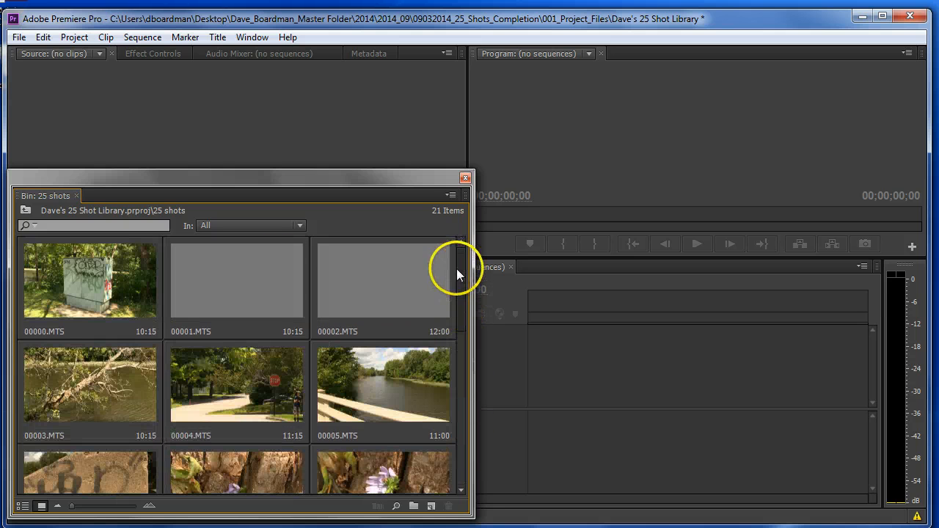
{"action": "left_click", "coordinate": [192, 285]}
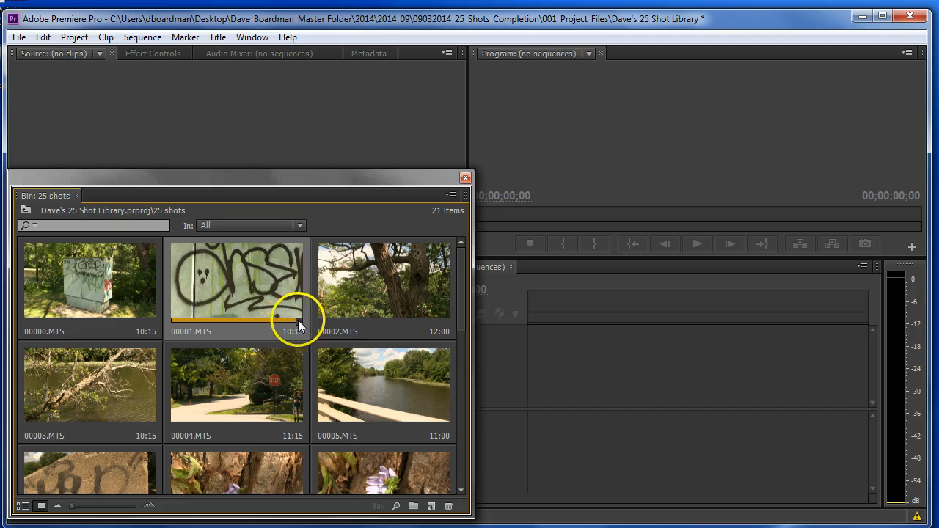
{"action": "left_click", "coordinate": [343, 373]}
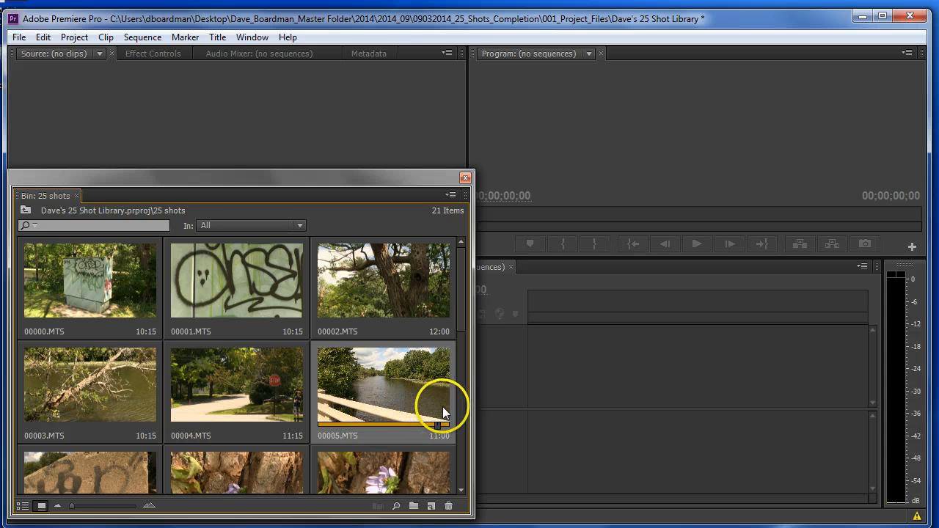
{"action": "left_click", "coordinate": [240, 409]}
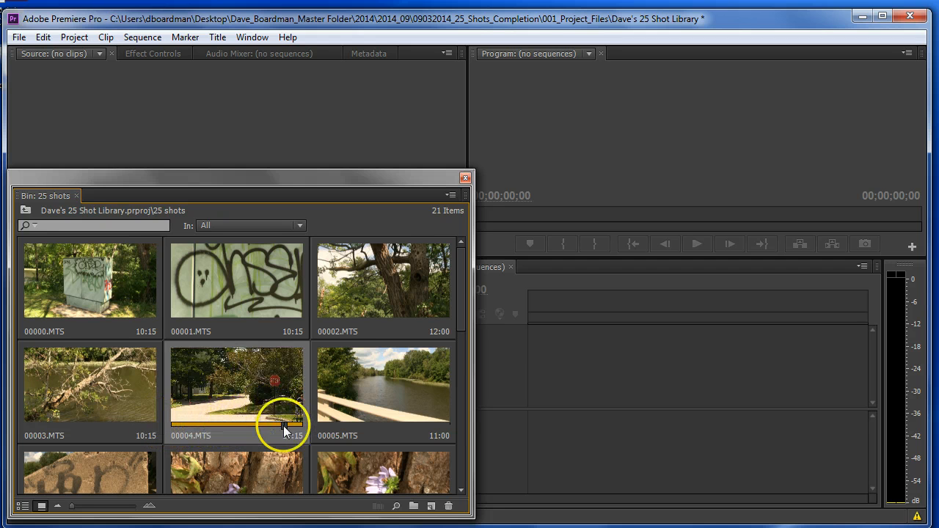
{"action": "scroll", "coordinate": [286, 433], "scroll_direction": "down", "scroll_amount": 2}
{"action": "scroll", "coordinate": [224, 399], "scroll_direction": "down", "scroll_amount": 2}
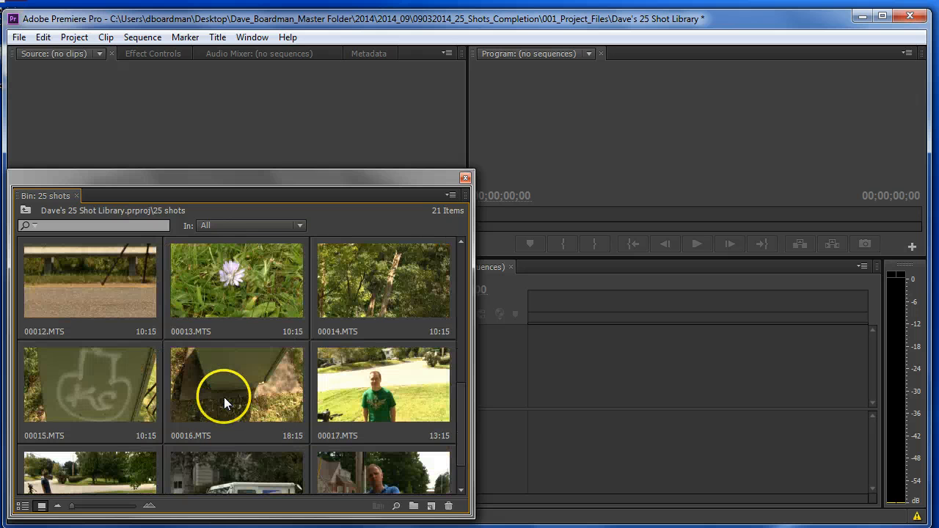
{"action": "scroll", "coordinate": [336, 427], "scroll_direction": "down", "scroll_amount": 1}
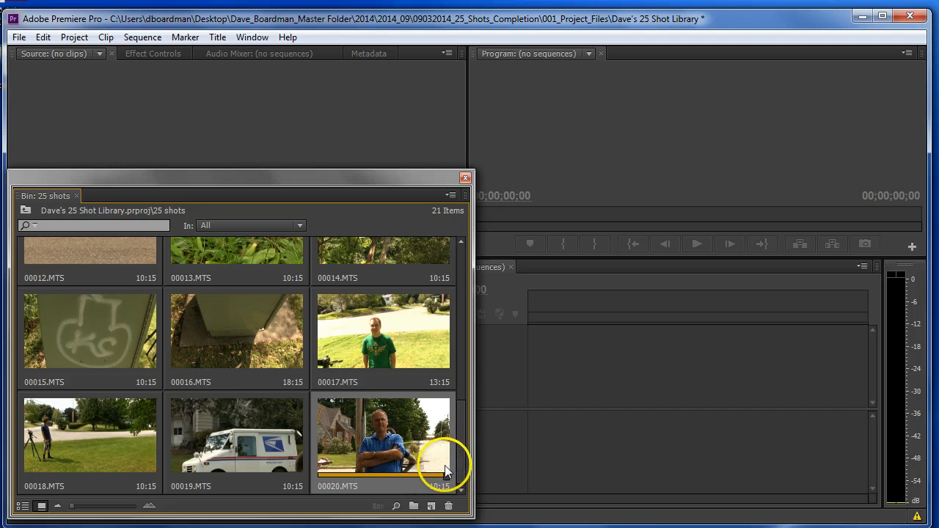
{"action": "left_click", "coordinate": [350, 449]}
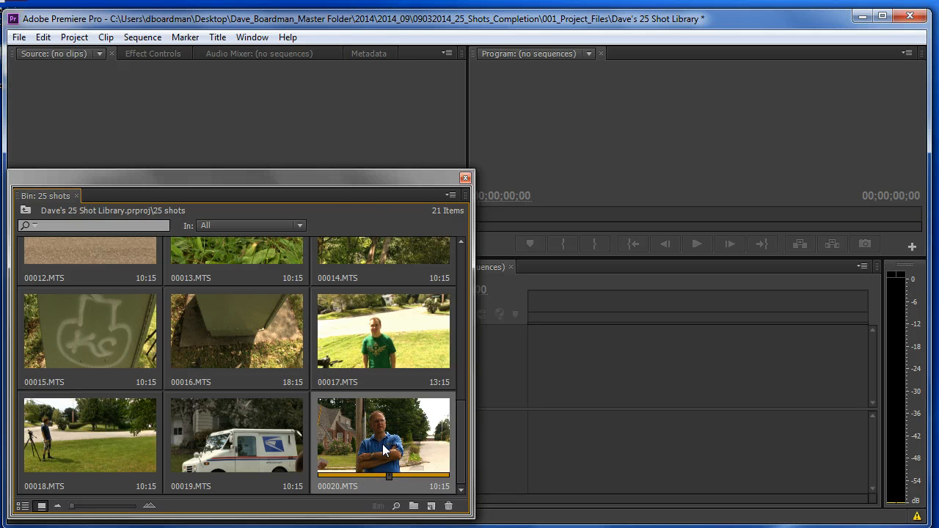
- Load clip 00020.MTS into the Source monitor and move the bin window out of the way of the workspace
{"action": "left_click_drag", "start_coordinate": [355, 181], "coordinate": [501, 237]}
{"action": "left_click_drag", "start_coordinate": [669, 241], "coordinate": [646, 231]}
{"action": "double_click", "coordinate": [647, 479]}
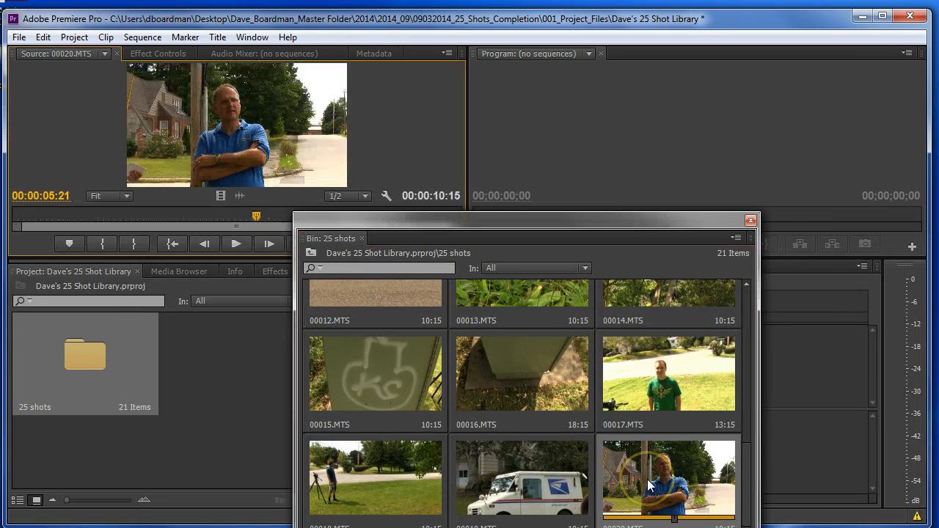
{"action": "left_click", "coordinate": [663, 463]}
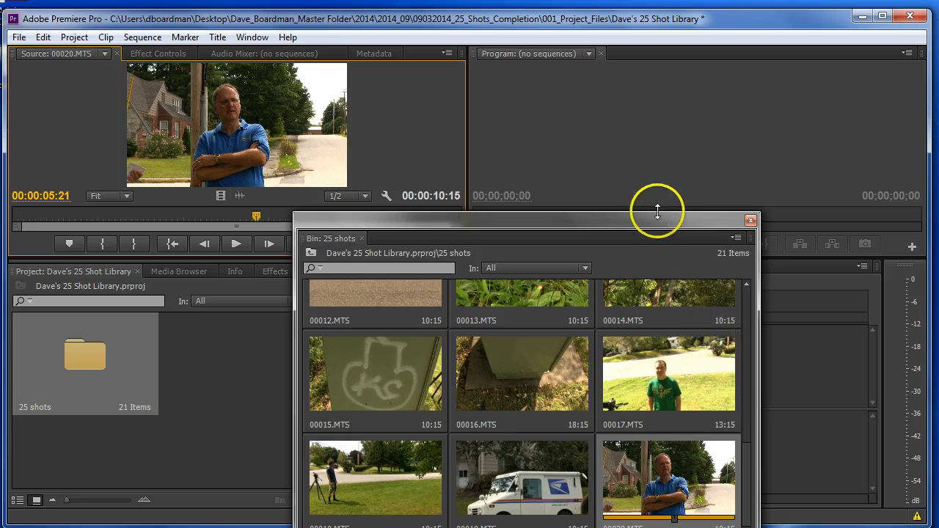
{"action": "left_click_drag", "start_coordinate": [652, 222], "coordinate": [395, 527]}
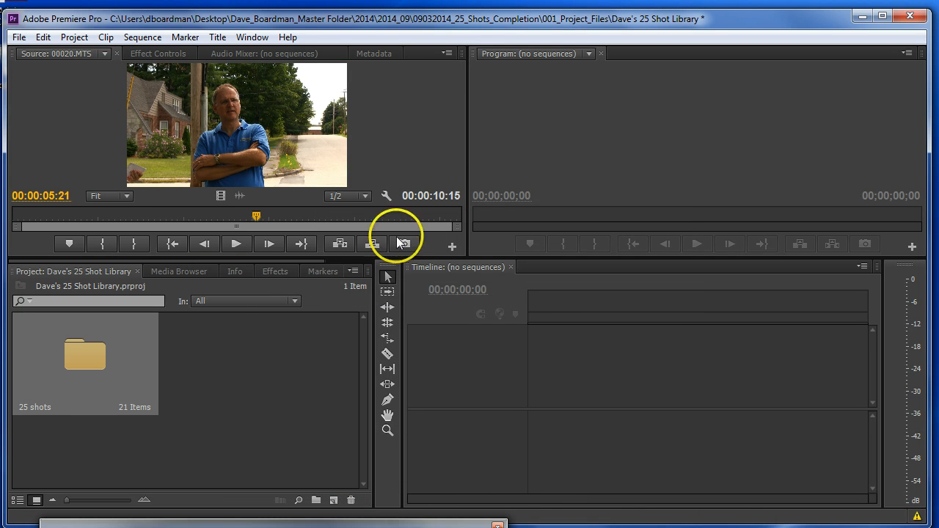
- Mark an in point at 00:00:00:15 and an out point at 00:00:10:00 on the source clip 00020.MTS
{"action": "left_click_drag", "start_coordinate": [251, 212], "coordinate": [7, 215]}
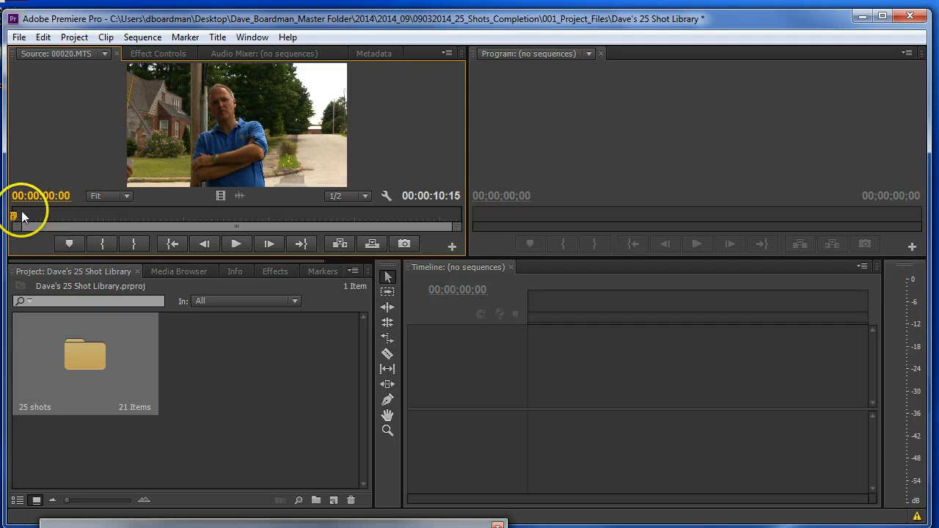
{"action": "left_click_drag", "start_coordinate": [13, 218], "coordinate": [90, 214]}
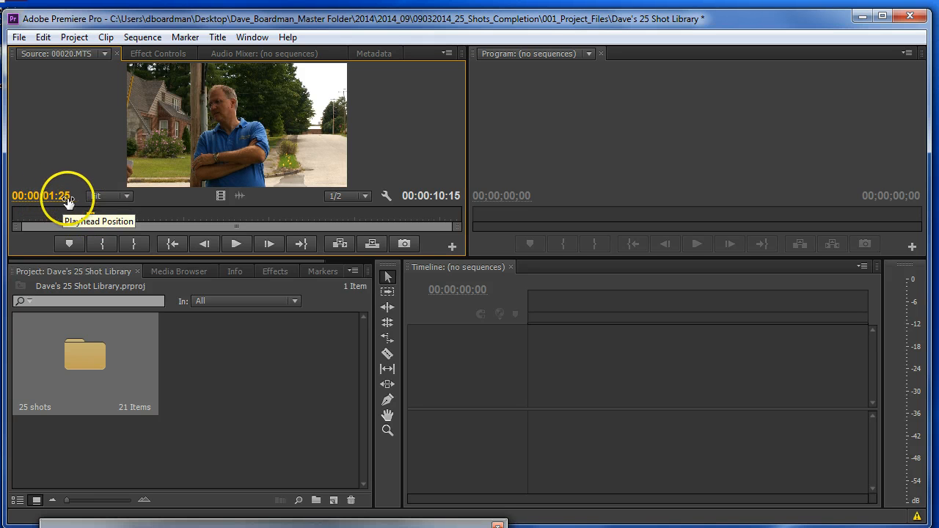
{"action": "left_click_drag", "start_coordinate": [87, 215], "coordinate": [54, 202]}
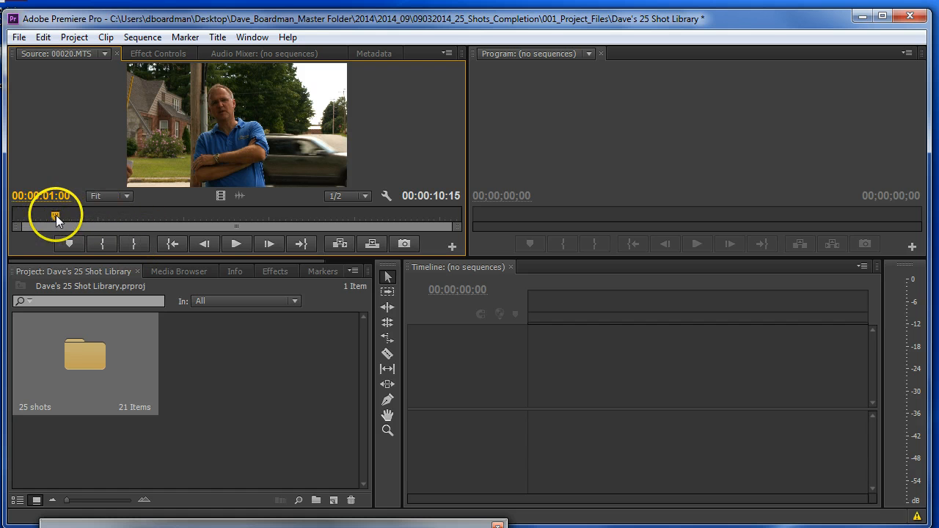
{"action": "left_click_drag", "start_coordinate": [56, 215], "coordinate": [35, 213]}
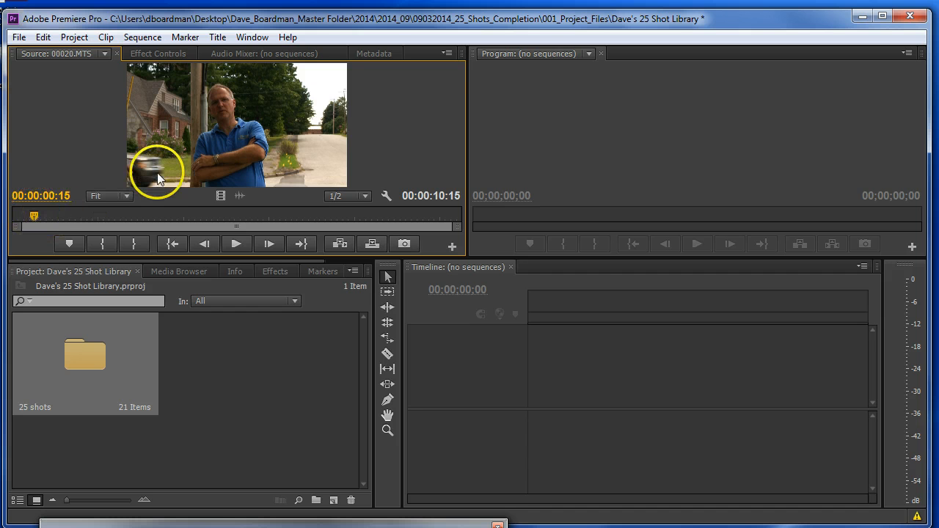
{"action": "left_click", "coordinate": [106, 239]}
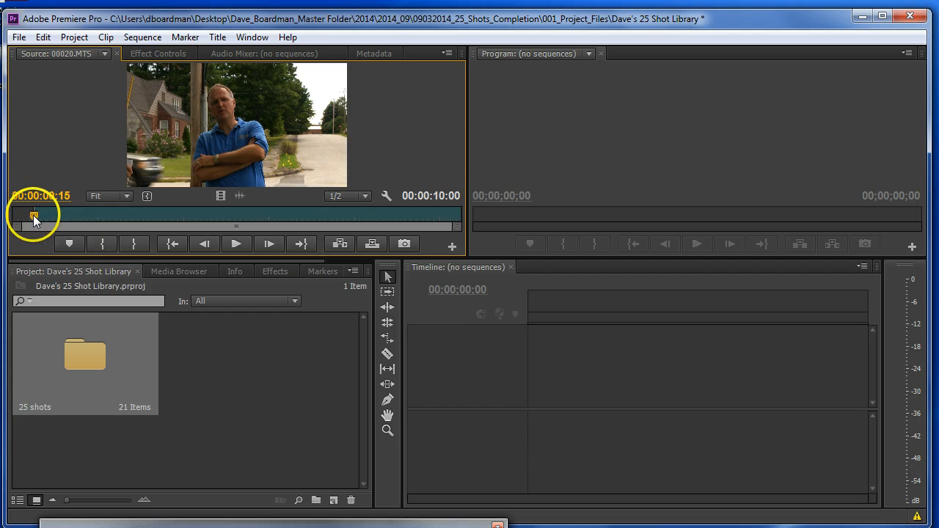
{"action": "left_click_drag", "start_coordinate": [33, 215], "coordinate": [440, 209]}
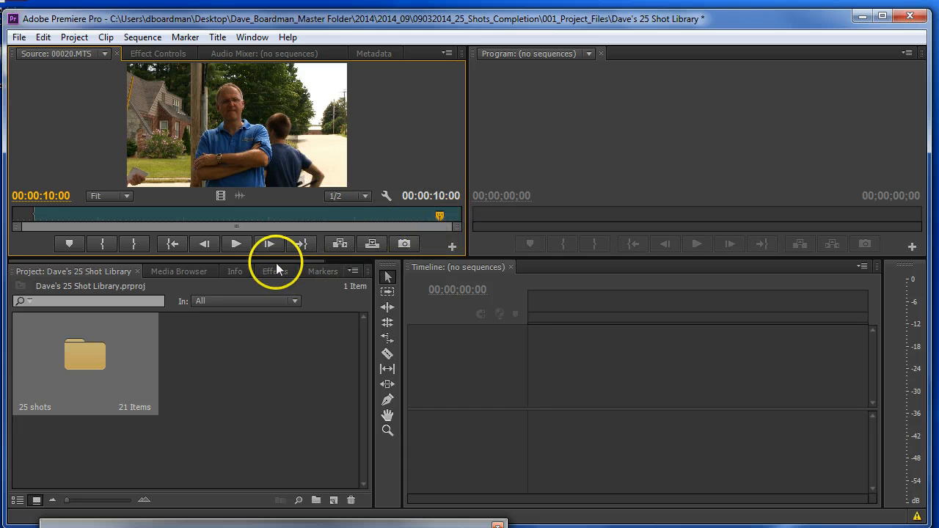
{"action": "left_click", "coordinate": [134, 242]}
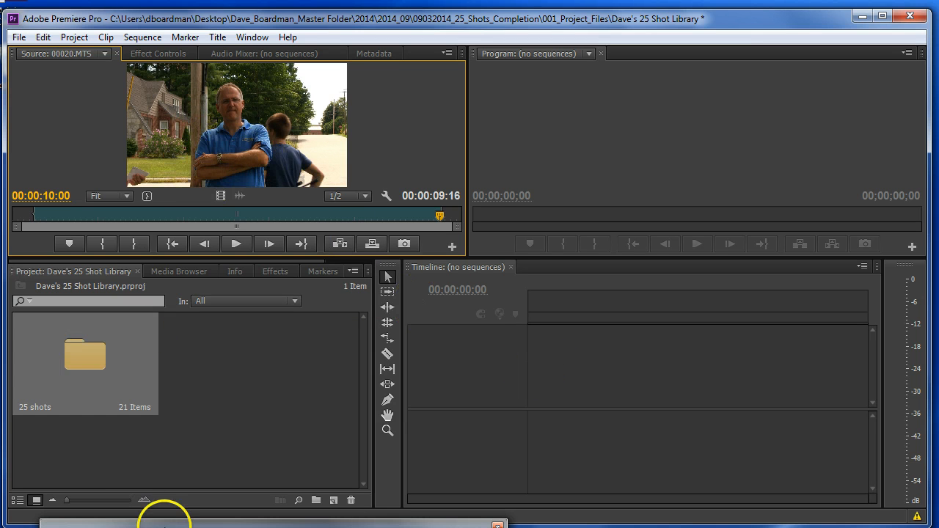
- Create a new sequence from clip 00020.MTS in the 25 shots bin and close the bin window
{"action": "double_click", "coordinate": [130, 355]}
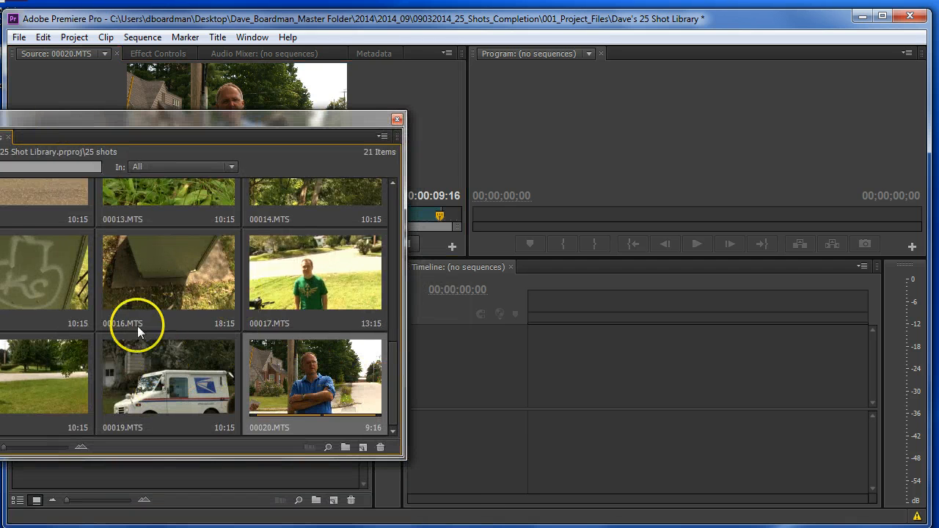
{"action": "right_click", "coordinate": [311, 364]}
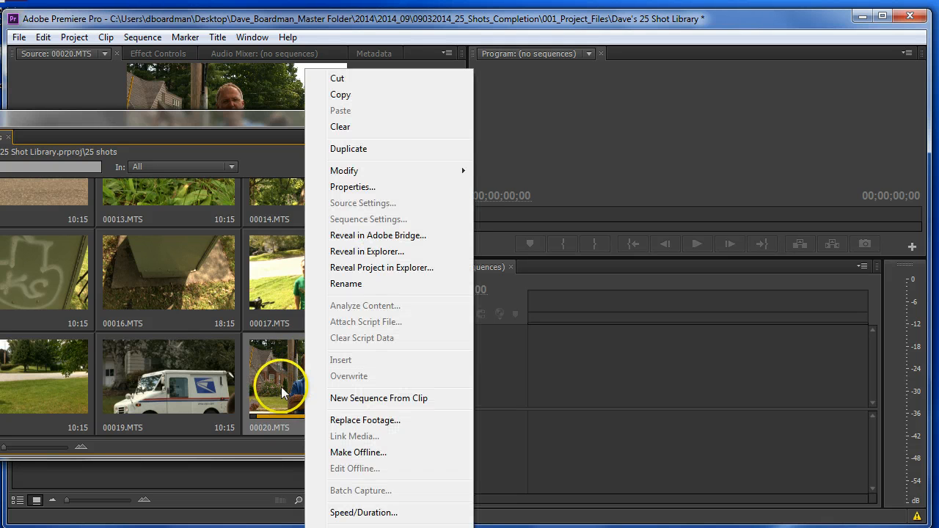
{"action": "left_click", "coordinate": [281, 387]}
{"action": "right_click", "coordinate": [282, 375]}
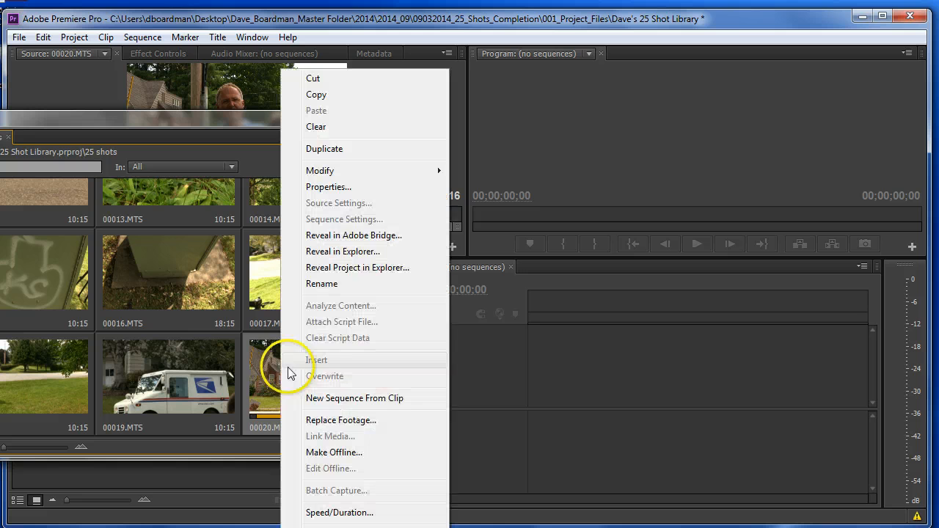
{"action": "left_click", "coordinate": [331, 399]}
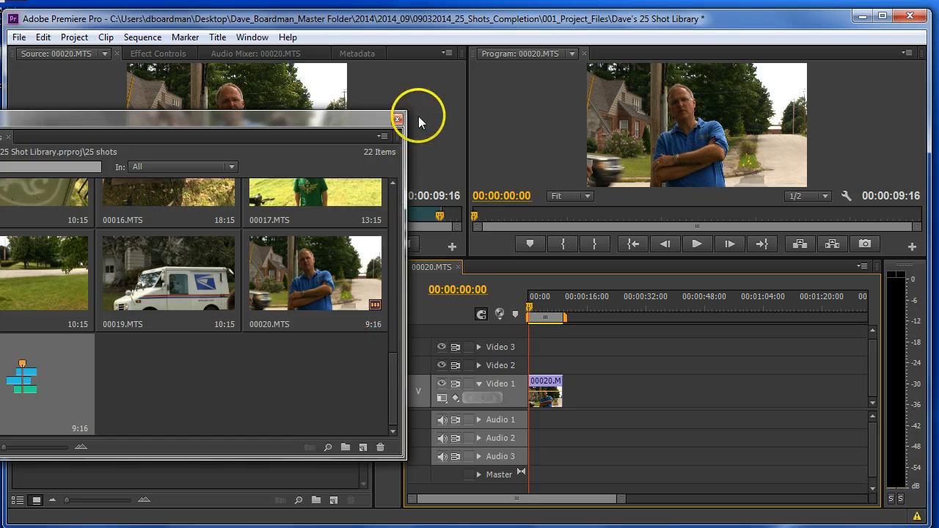
{"action": "left_click", "coordinate": [397, 119]}
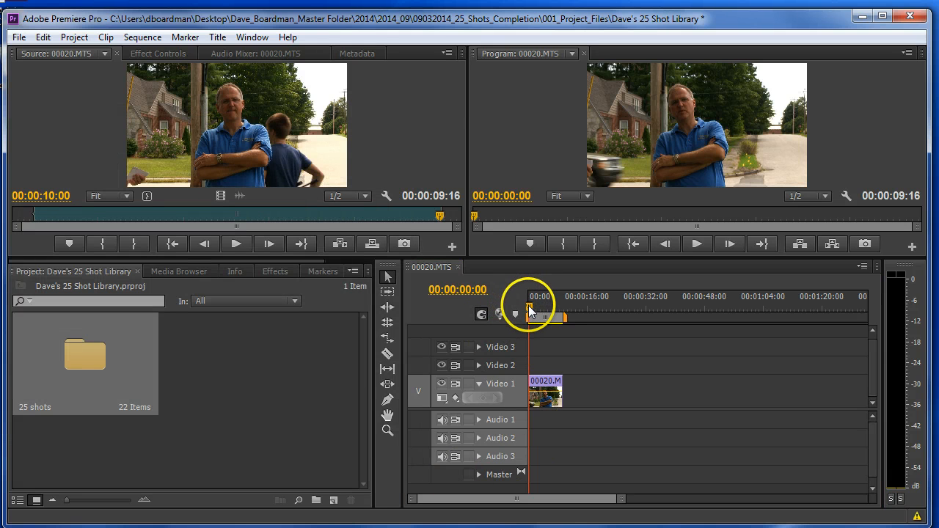
- Delete clip 00020.MTS from the sequence and place the marked clip from the Source monitor at the start of Video 1
{"action": "left_click_drag", "start_coordinate": [529, 311], "coordinate": [563, 304]}
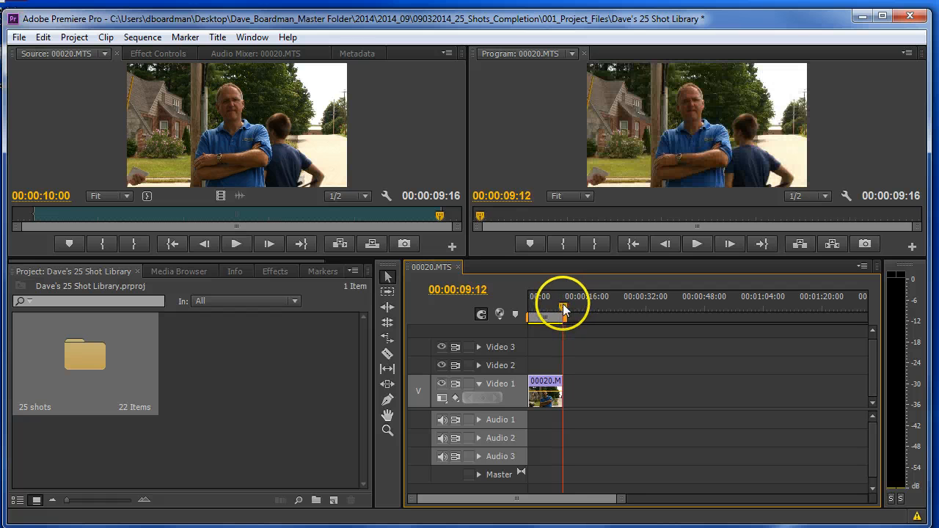
{"action": "left_click", "coordinate": [542, 388]}
{"action": "key", "text": "Delete"}
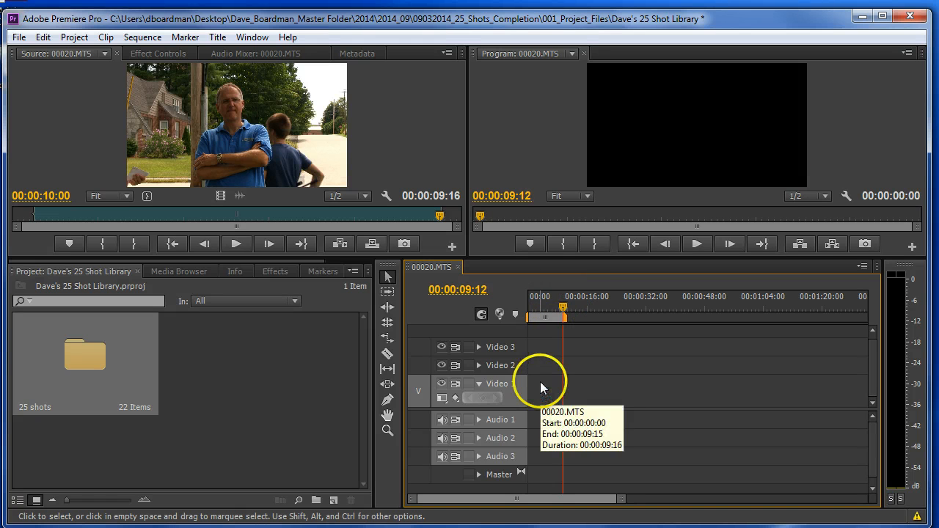
{"action": "left_click_drag", "start_coordinate": [200, 129], "coordinate": [532, 388]}
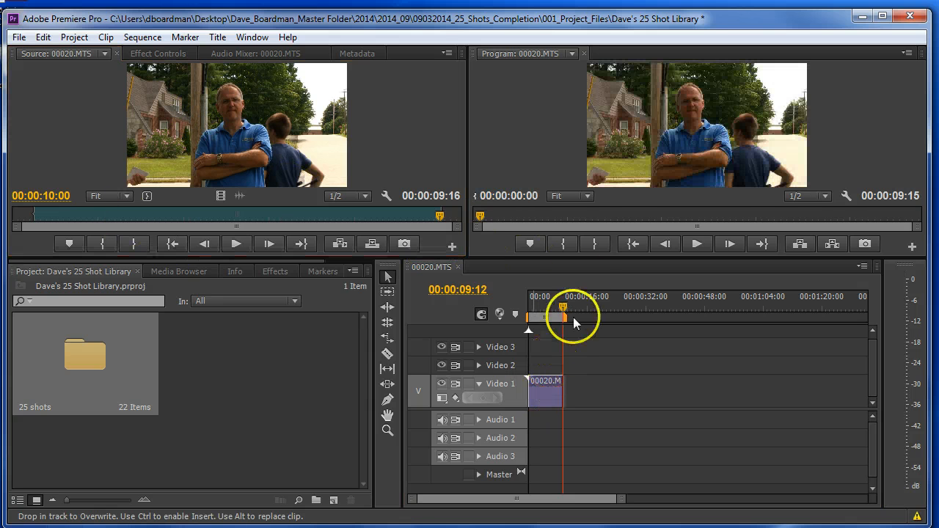
- Move the in point of source clip 00020.MTS earlier to 00:00:00:11
{"action": "mouse_move", "coordinate": [563, 303]}
{"action": "left_mouse_down"}
{"action": "mouse_move", "coordinate": [526, 321]}
{"action": "mouse_move", "coordinate": [562, 308]}
{"action": "left_mouse_up"}
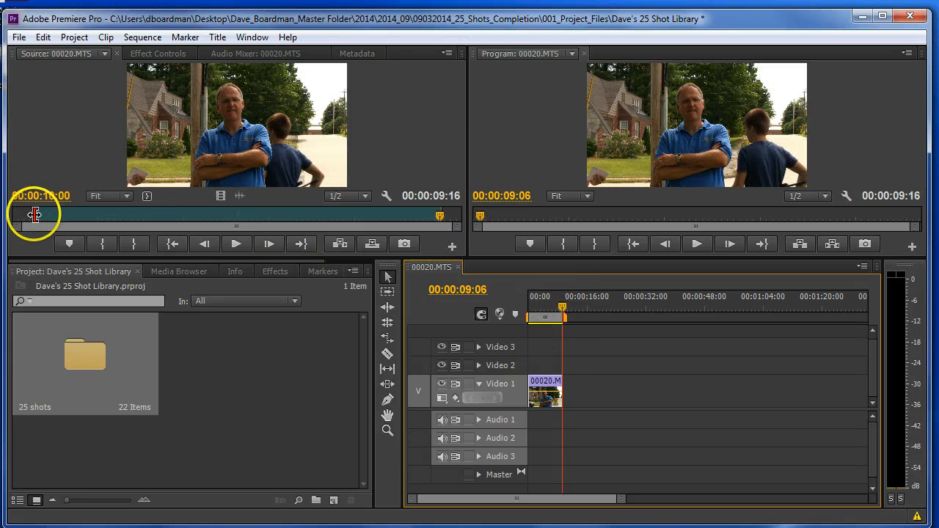
{"action": "left_click", "coordinate": [35, 214]}
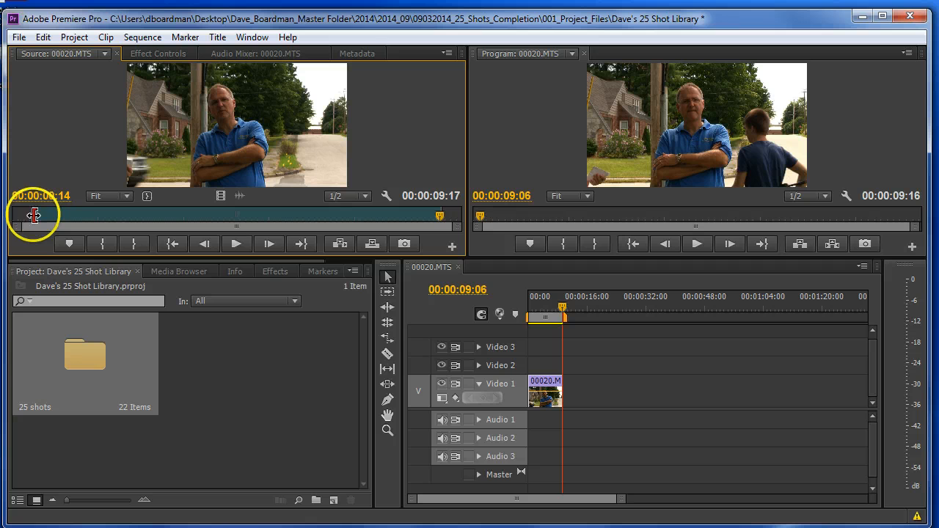
{"action": "left_click_drag", "start_coordinate": [34, 214], "coordinate": [30, 215]}
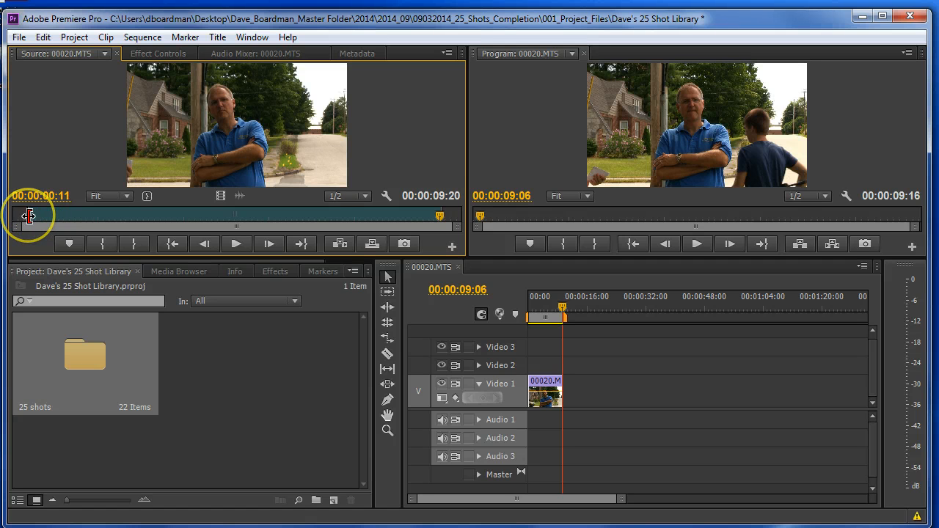
- Replace the clip in the sequence with the retrimmed 00020.MTS from the Source monitor at the start of Video 1
{"action": "left_click", "coordinate": [546, 393]}
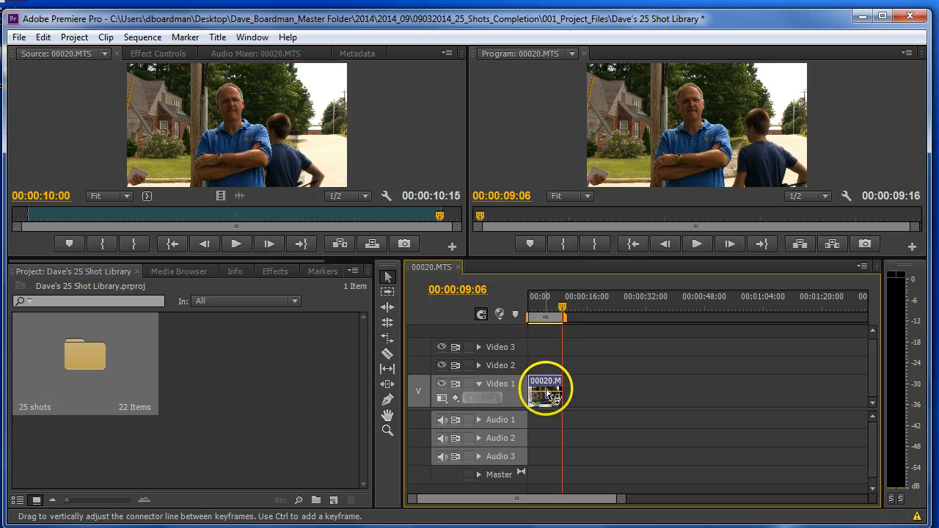
{"action": "key", "text": "Delete"}
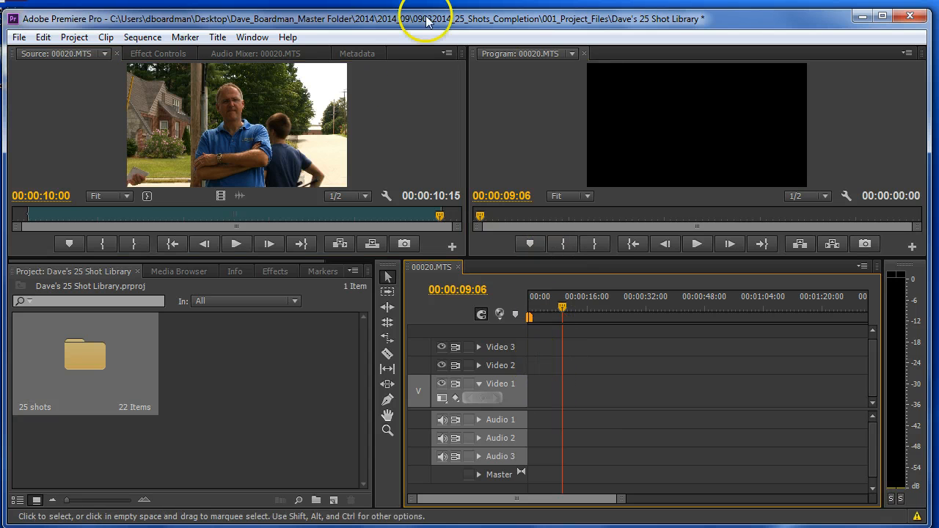
{"action": "left_click_drag", "start_coordinate": [191, 106], "coordinate": [532, 392]}
{"action": "mouse_move", "coordinate": [565, 311]}
{"action": "left_mouse_down"}
{"action": "mouse_move", "coordinate": [520, 314]}
{"action": "mouse_move", "coordinate": [561, 309]}
{"action": "left_mouse_up"}
- Delete 00020.MTS from the sequence and extend its source range to the clip's first frame and a slightly later out point
{"action": "left_click", "coordinate": [548, 383]}
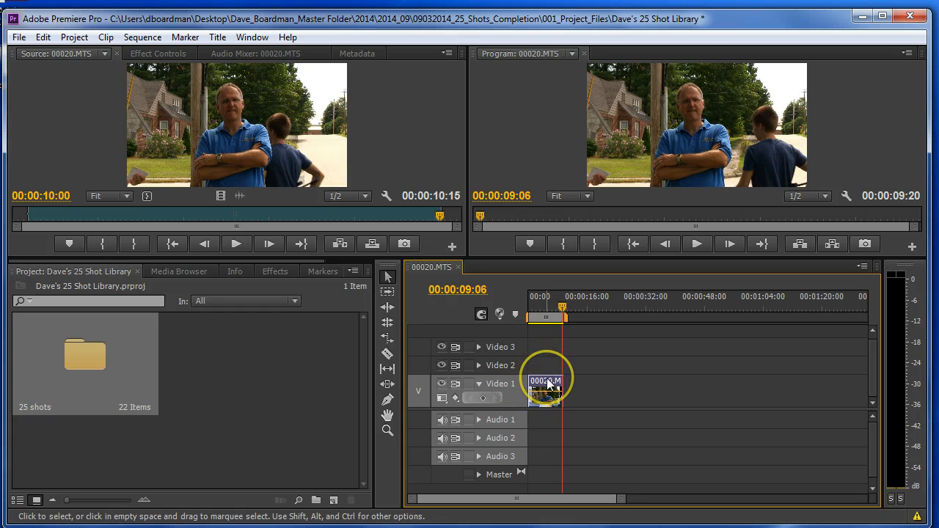
{"action": "key", "text": "Delete"}
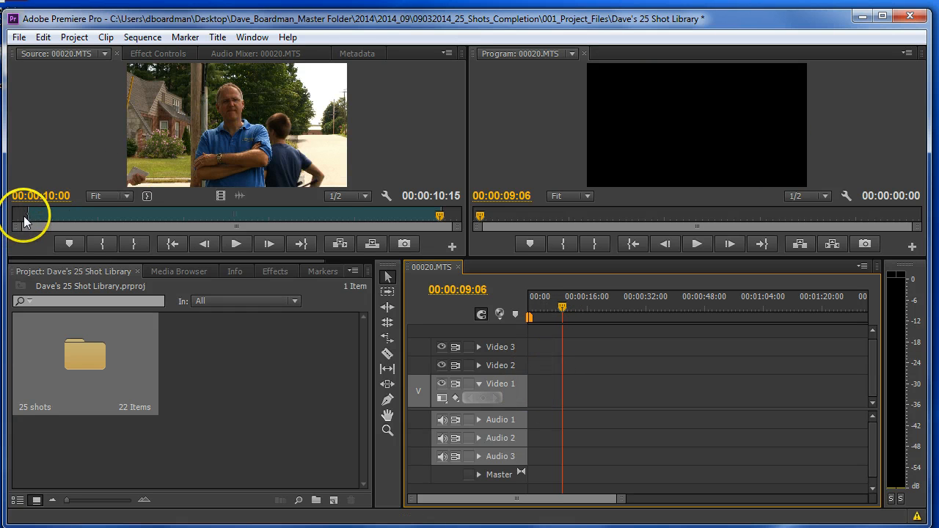
{"action": "left_click_drag", "start_coordinate": [27, 212], "coordinate": [7, 213]}
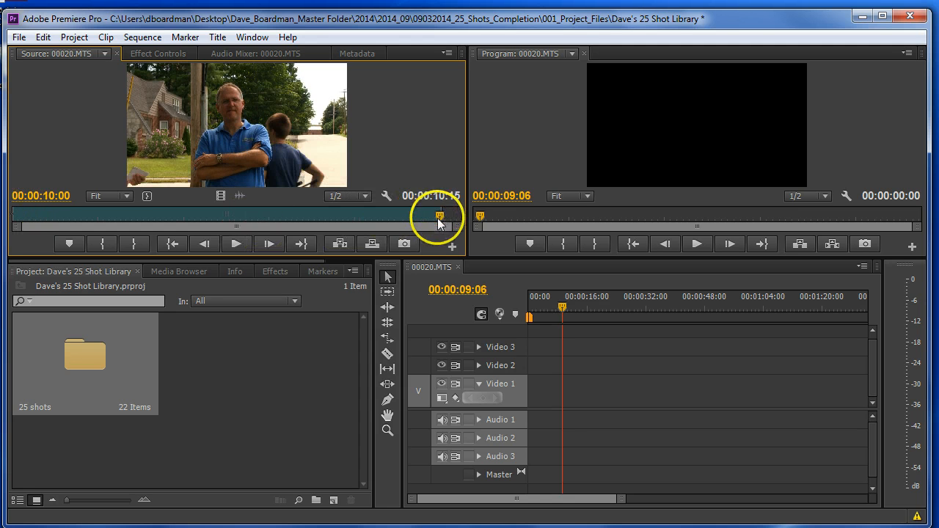
{"action": "mouse_move", "coordinate": [438, 215]}
{"action": "left_mouse_down"}
{"action": "mouse_move", "coordinate": [413, 214]}
{"action": "mouse_move", "coordinate": [446, 212]}
{"action": "left_mouse_up"}
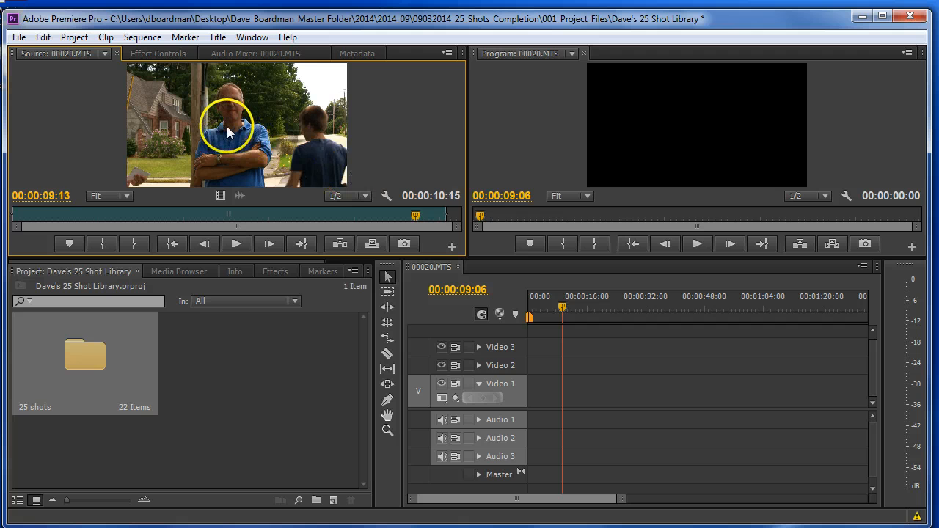
- Place the extended 00020.MTS at the start of Video 1 and play the sequence from the beginning
{"action": "left_click_drag", "start_coordinate": [227, 127], "coordinate": [539, 395]}
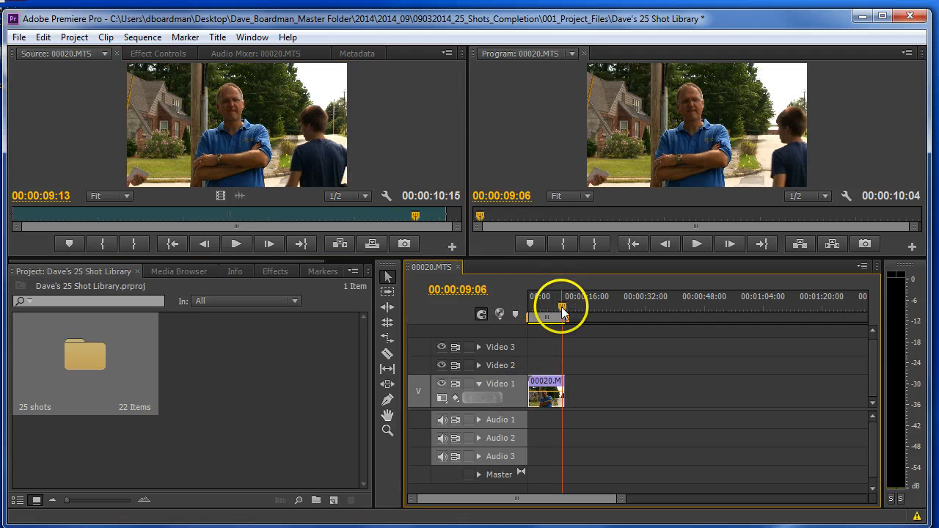
{"action": "left_click_drag", "start_coordinate": [561, 307], "coordinate": [454, 326]}
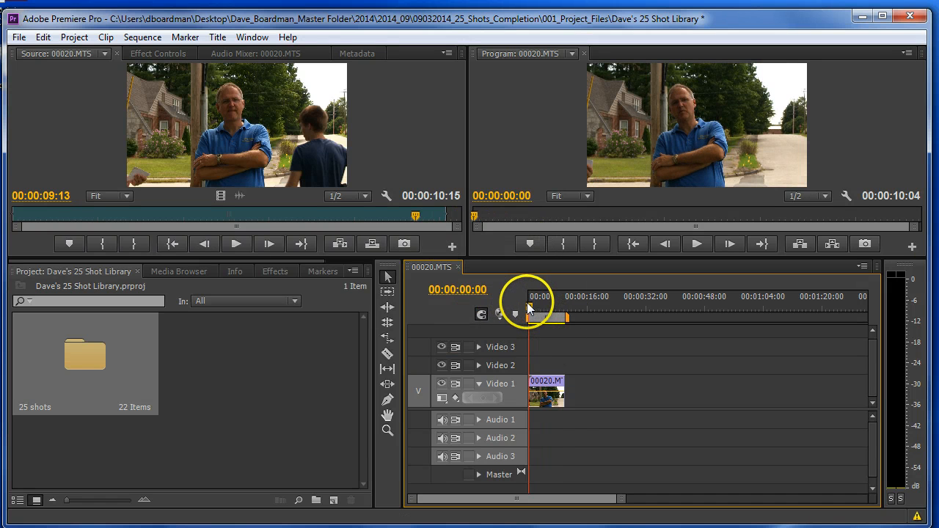
{"action": "mouse_move", "coordinate": [528, 308]}
{"action": "left_mouse_down"}
{"action": "mouse_move", "coordinate": [554, 300]}
{"action": "mouse_move", "coordinate": [519, 311]}
{"action": "left_mouse_up"}
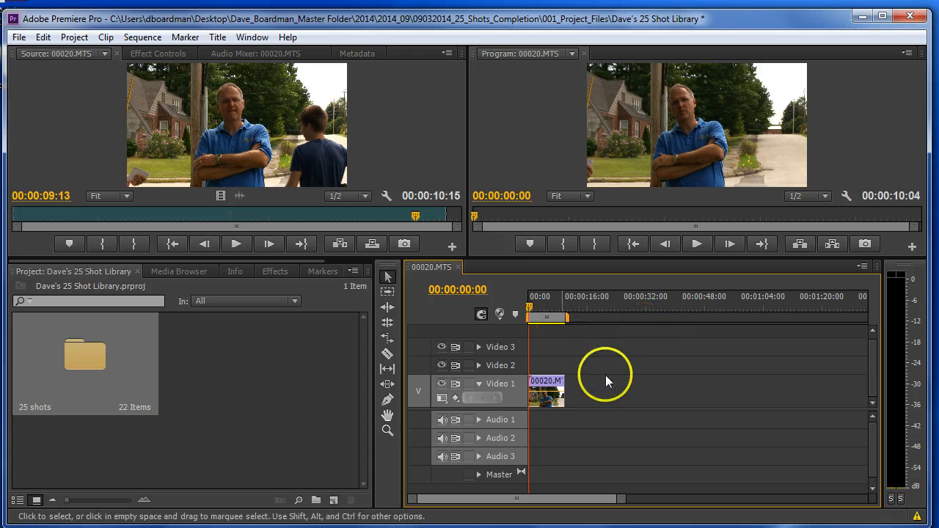
{"action": "key", "text": "space"}
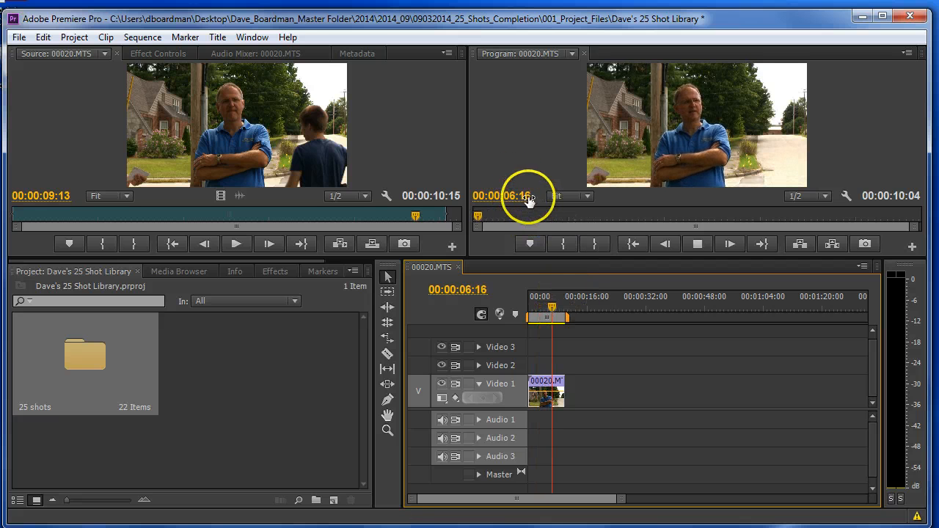
{"action": "left_click", "coordinate": [582, 382]}
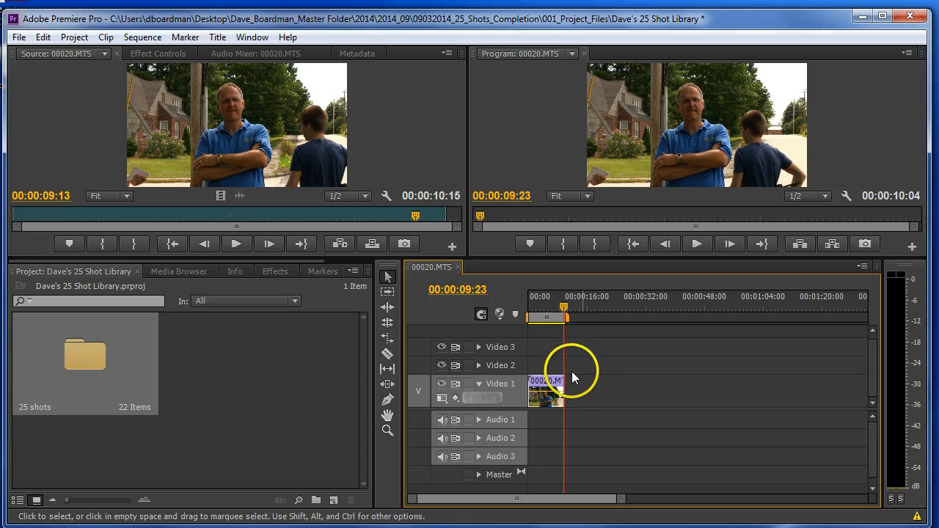
- Select the end edge of 00020.MTS on Video 1, check the frames around 00:00:10:00, and clear the edge selection
{"action": "left_click_drag", "start_coordinate": [562, 383], "coordinate": [582, 390]}
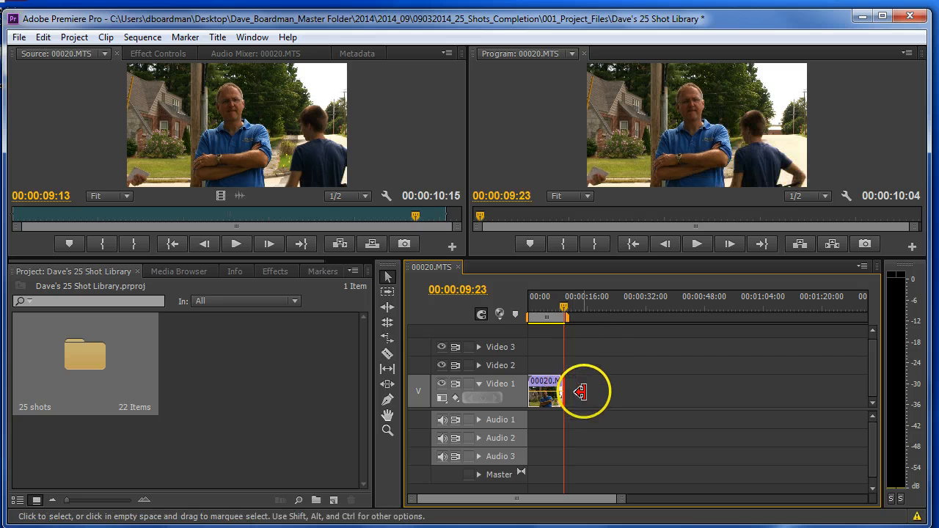
{"action": "left_click", "coordinate": [565, 308]}
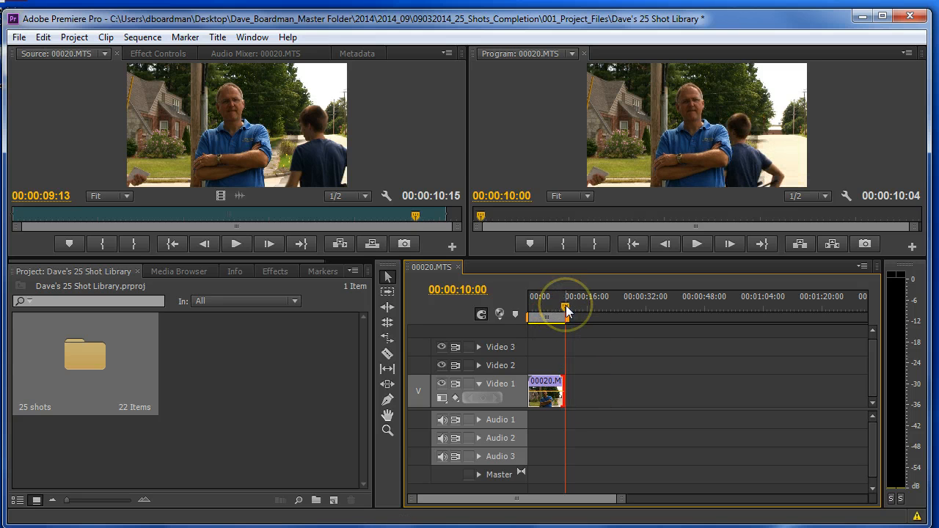
{"action": "left_click", "coordinate": [565, 308]}
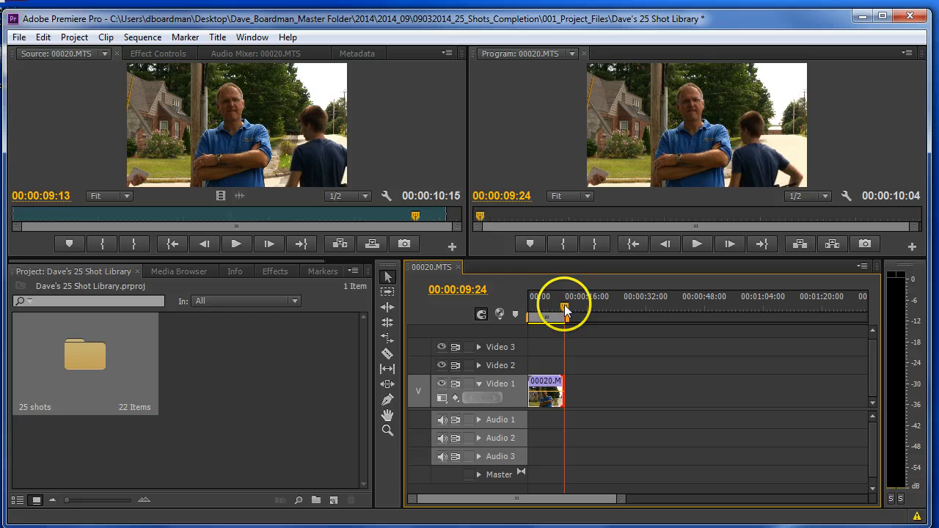
{"action": "left_click_drag", "start_coordinate": [565, 308], "coordinate": [567, 310]}
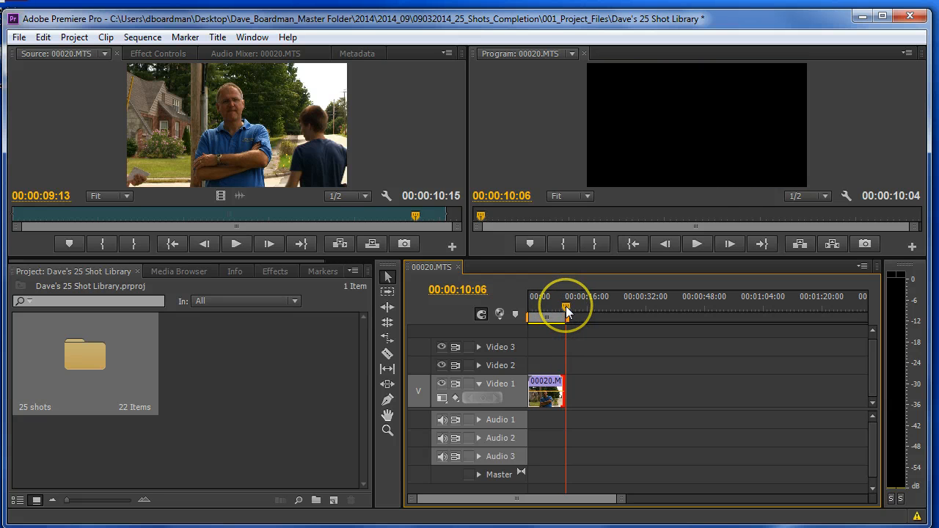
{"action": "left_click", "coordinate": [566, 309]}
{"action": "left_click", "coordinate": [548, 394]}
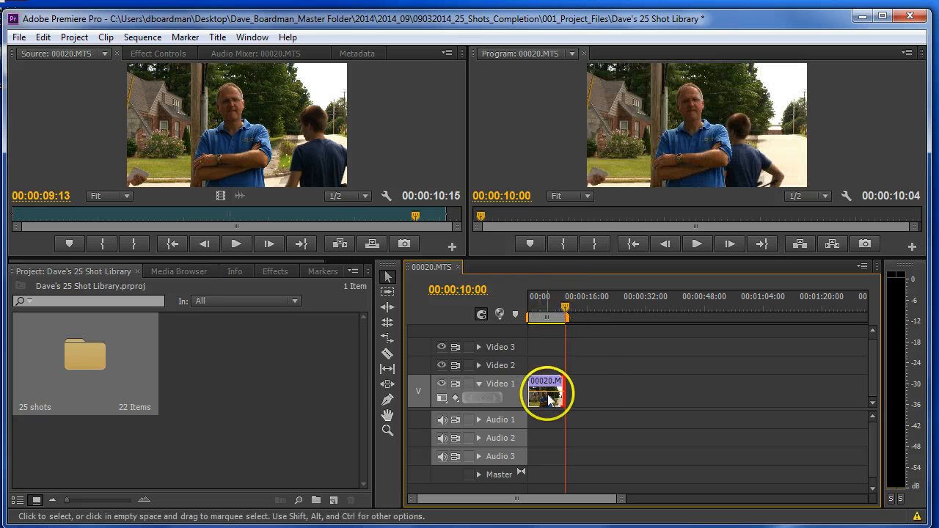
{"action": "left_click", "coordinate": [590, 389]}
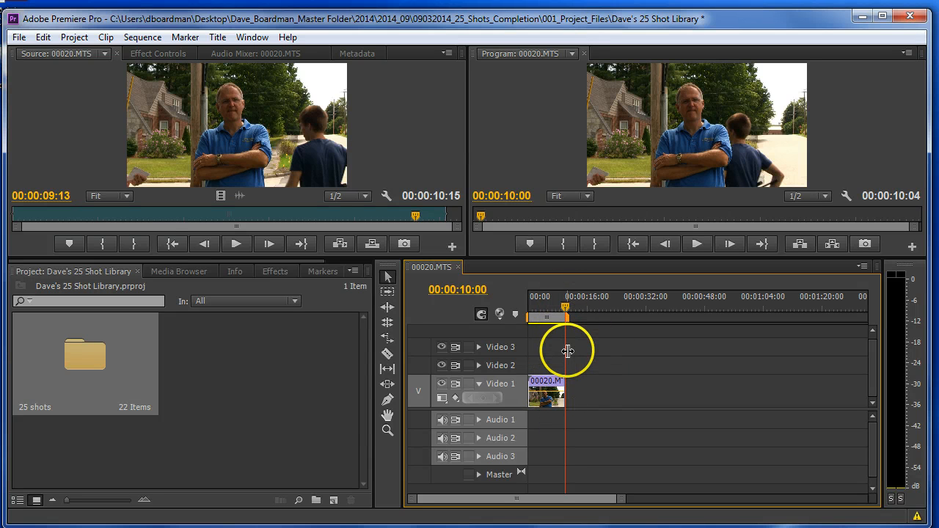
- Return the playhead to 00:00:00:00 and move 00020.MTS on Video 1 to start at about 20 seconds
{"action": "left_click_drag", "start_coordinate": [565, 309], "coordinate": [526, 314]}
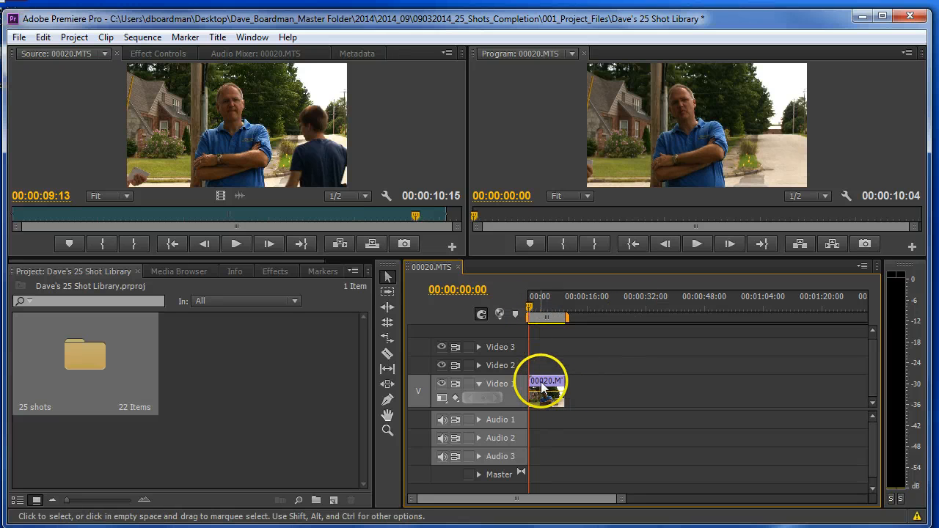
{"action": "left_click_drag", "start_coordinate": [543, 386], "coordinate": [618, 394]}
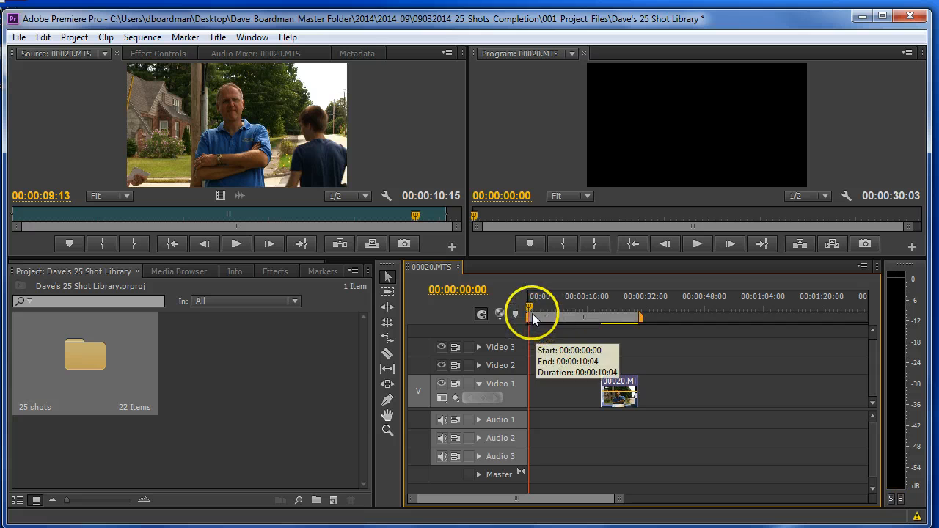
- Load clip 00019.MTS from the 25 shots bin into the Source monitor and move the bin window clear of the monitor
{"action": "left_click", "coordinate": [77, 348]}
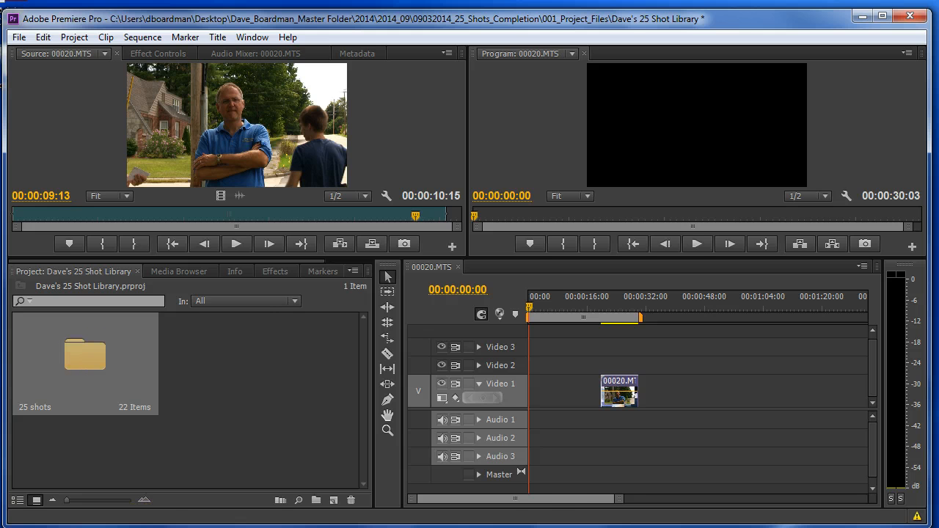
{"action": "double_click", "coordinate": [77, 348]}
{"action": "left_click_drag", "start_coordinate": [231, 220], "coordinate": [160, 135]}
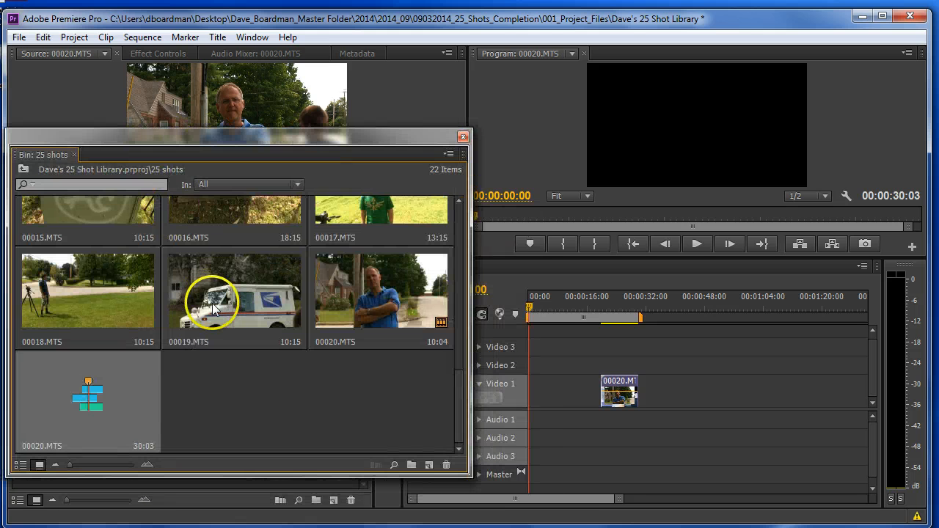
{"action": "double_click", "coordinate": [212, 306]}
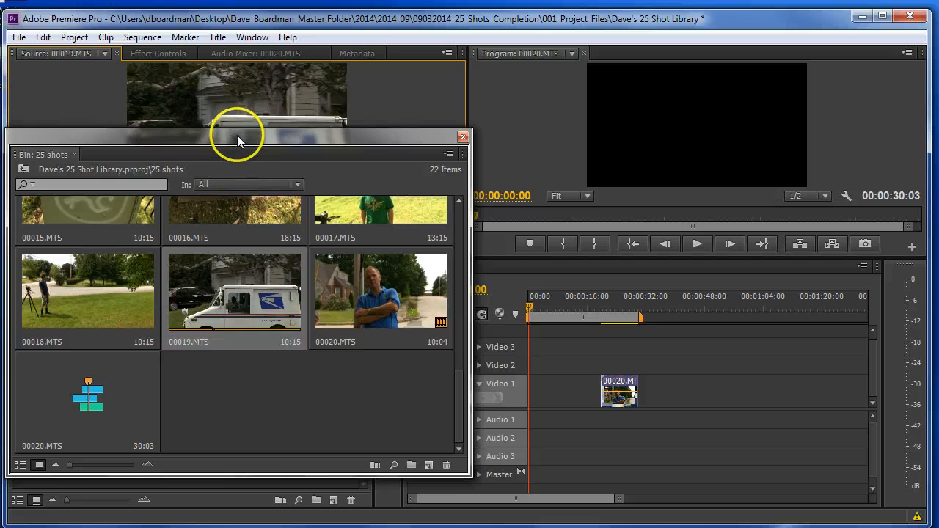
{"action": "left_click_drag", "start_coordinate": [237, 135], "coordinate": [187, 400]}
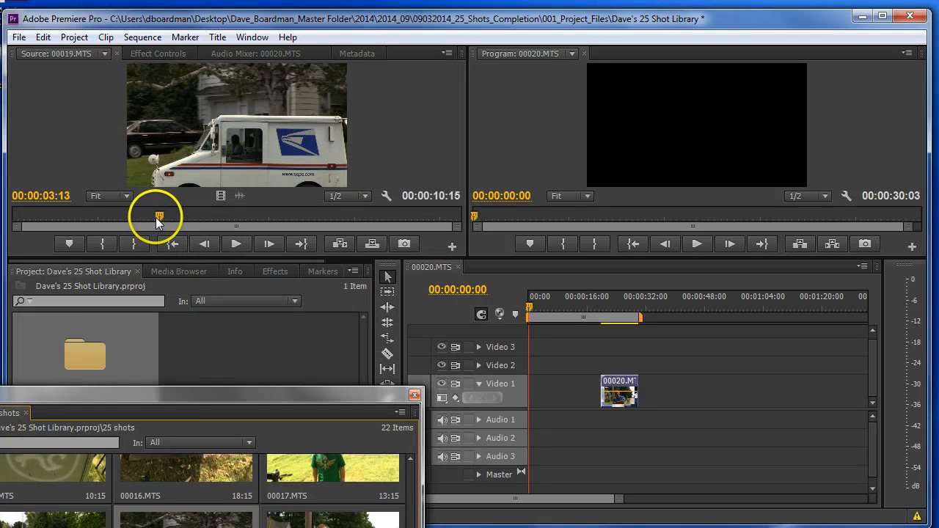
- Mark an in point at about 2 seconds and an out point at 00:00:06:25 on source clip 00019.MTS
{"action": "left_click_drag", "start_coordinate": [153, 215], "coordinate": [304, 214]}
{"action": "left_click", "coordinate": [102, 243]}
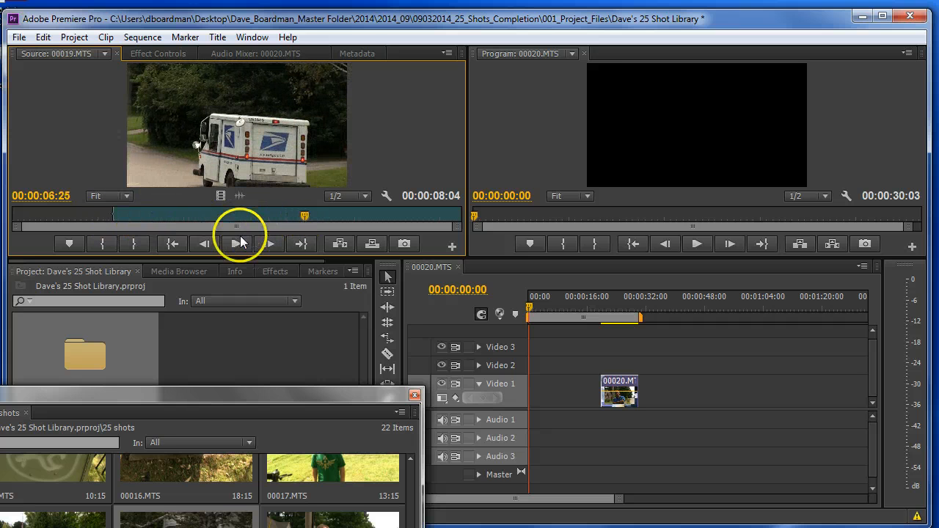
{"action": "left_click", "coordinate": [134, 243]}
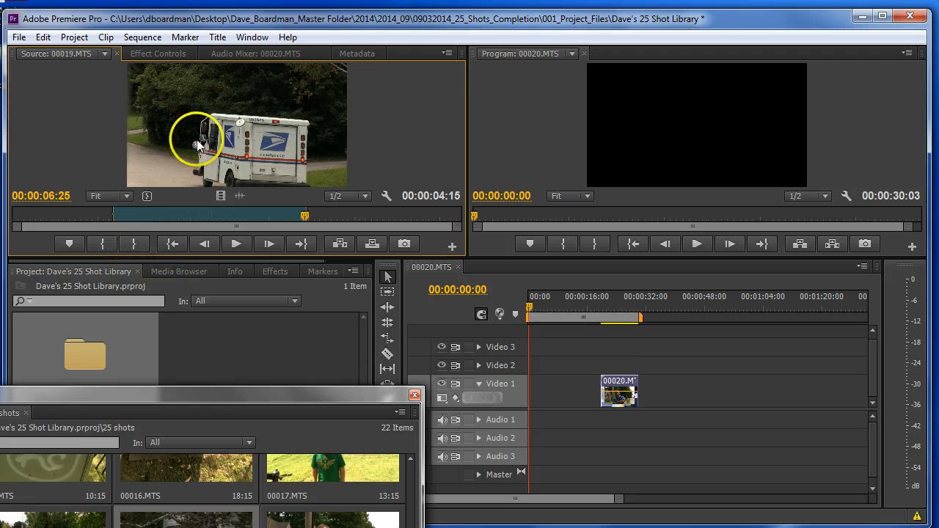
- Place the marked 00019.MTS about 3 seconds into Video 1 and move 00020.MTS up against its end
{"action": "left_click_drag", "start_coordinate": [347, 217], "coordinate": [547, 387]}
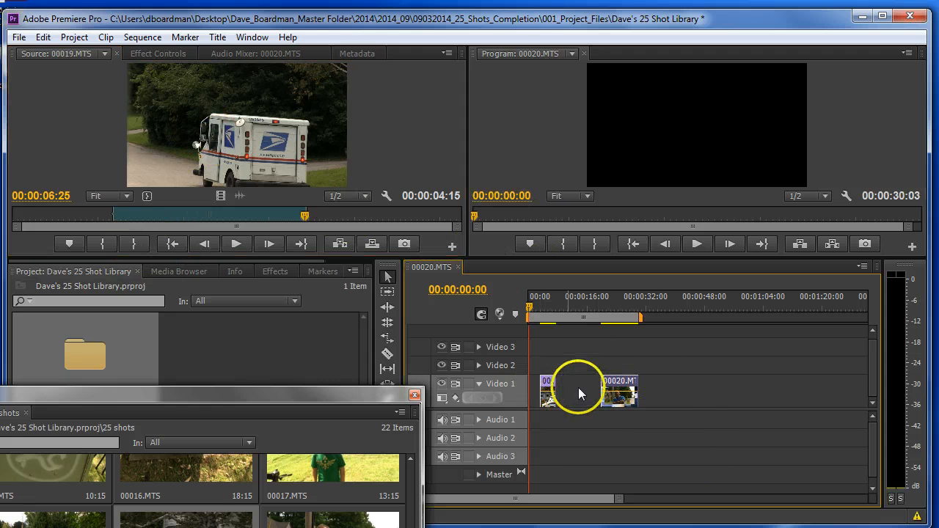
{"action": "left_click_drag", "start_coordinate": [528, 304], "coordinate": [555, 305]}
{"action": "left_click_drag", "start_coordinate": [612, 381], "coordinate": [564, 378]}
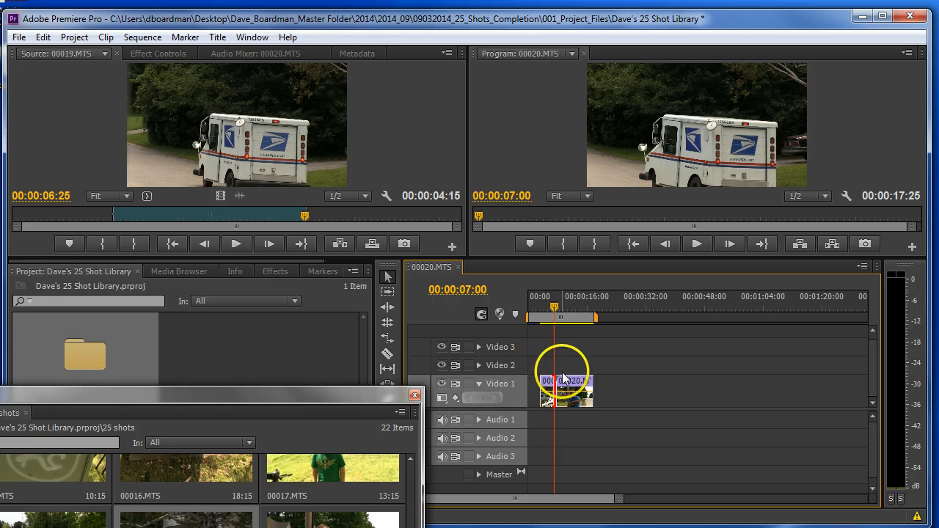
- Reorder the clips on Video 1 so 00020.MTS starts at about 1 second and 00019.MTS at about 13 seconds
{"action": "key", "text": "="}
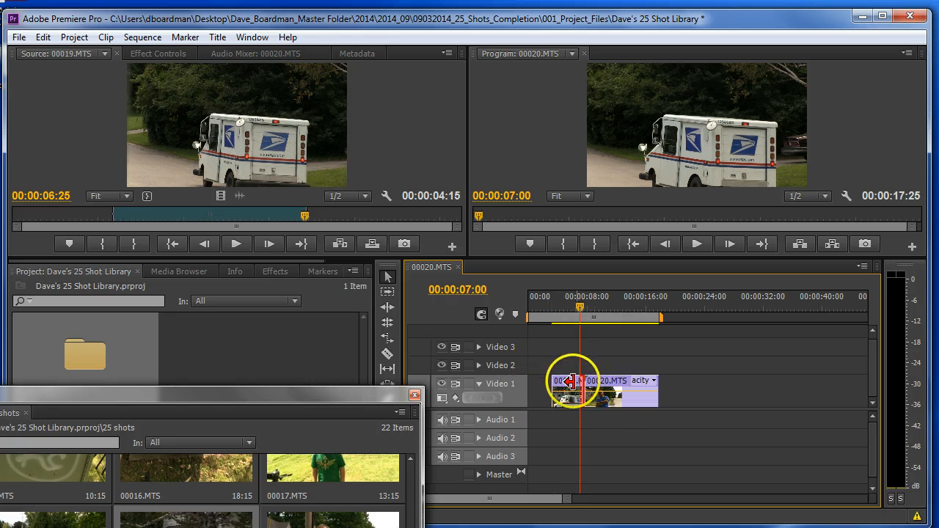
{"action": "key", "text": "="}
{"action": "left_click_drag", "start_coordinate": [621, 383], "coordinate": [826, 388]}
{"action": "left_click_drag", "start_coordinate": [812, 399], "coordinate": [732, 389]}
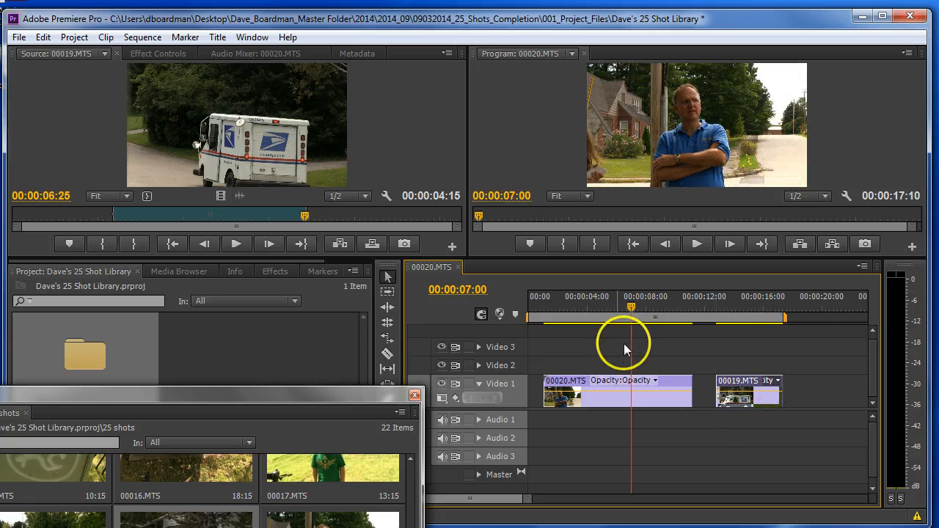
- Position the playhead at 00:00:09:10 and select clip 00020.MTS on Video 1
{"action": "left_click_drag", "start_coordinate": [631, 308], "coordinate": [665, 324]}
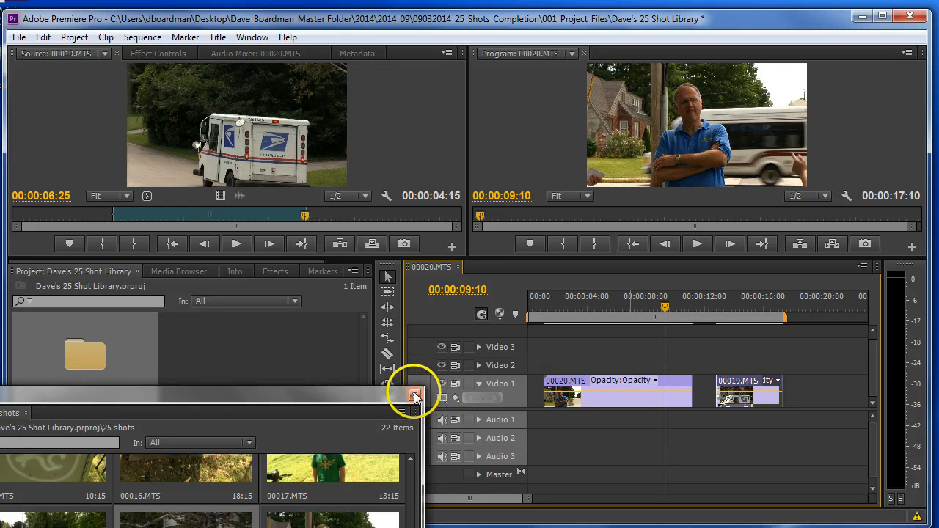
{"action": "left_click", "coordinate": [598, 381]}
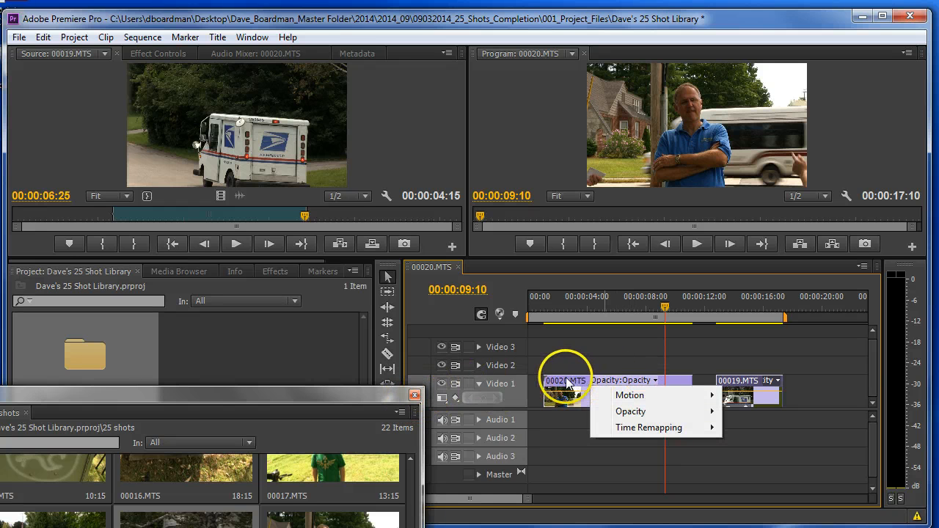
{"action": "left_click", "coordinate": [565, 383]}
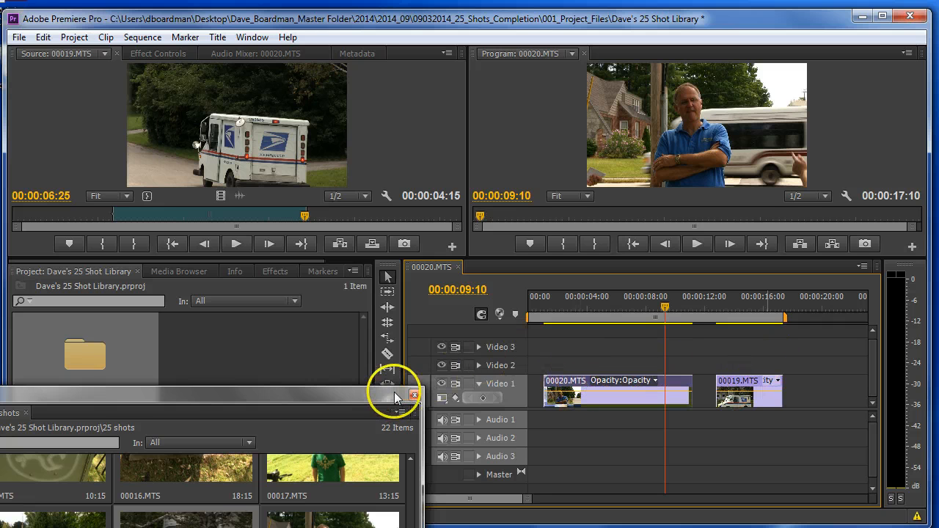
- Move the floating 25 shots bin clear of the timeline tracks and save the project
{"action": "left_click_drag", "start_coordinate": [388, 396], "coordinate": [447, 486]}
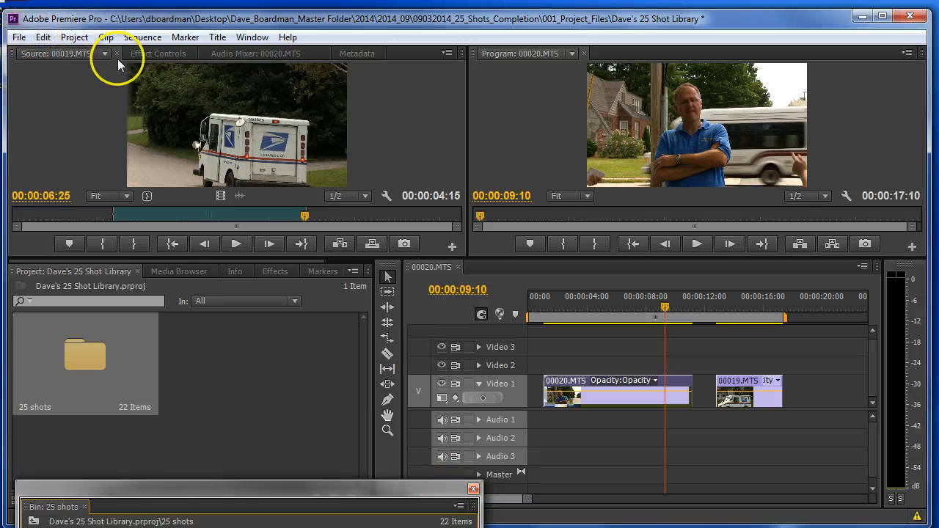
{"action": "left_click", "coordinate": [19, 37]}
{"action": "left_click", "coordinate": [34, 155]}
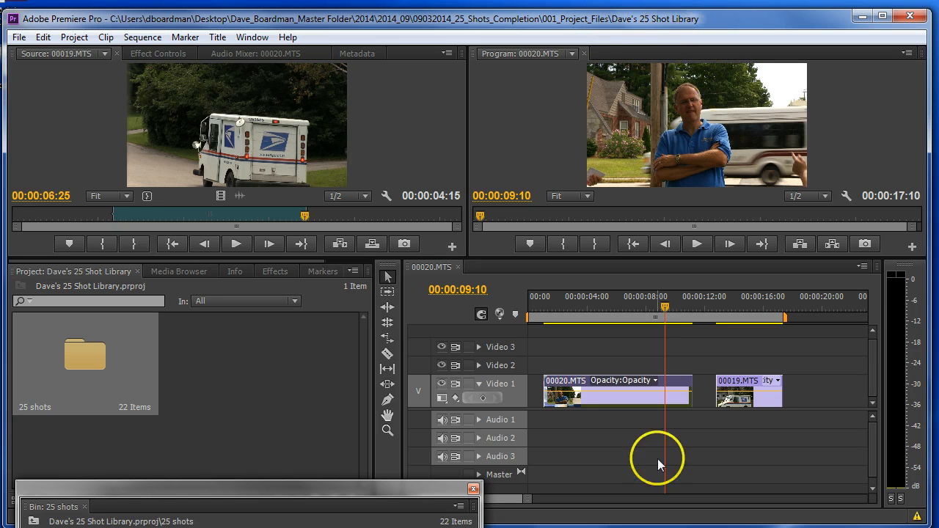
- Scrub clip 00020.MTS from 00:00:03:03 to 00:00:09:13, then raise the floating 25 shots bin to show its thumbnails
{"action": "left_click_drag", "start_coordinate": [662, 300], "coordinate": [578, 325]}
{"action": "left_click", "coordinate": [598, 383]}
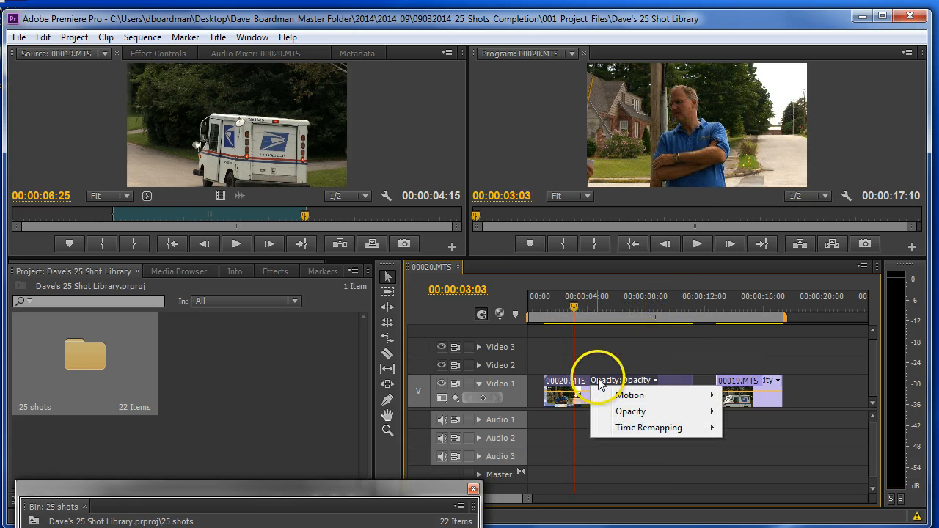
{"action": "left_click", "coordinate": [598, 364]}
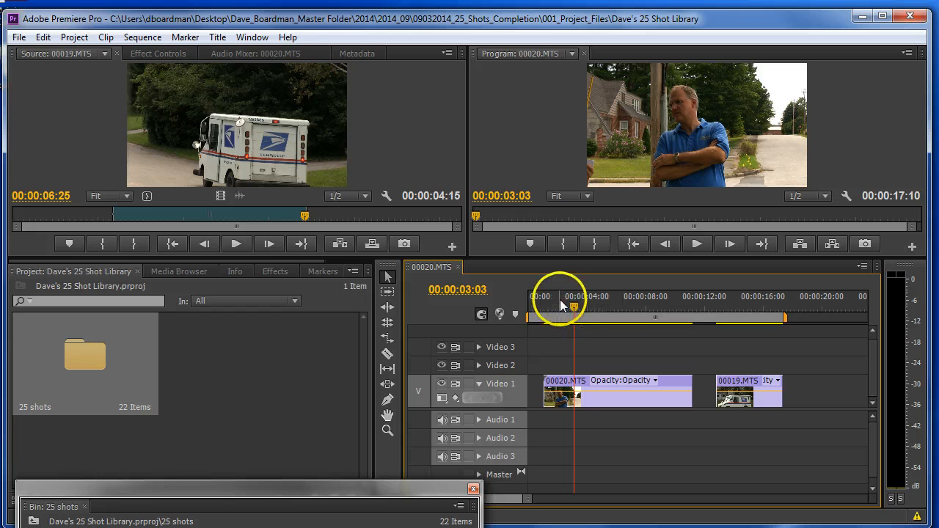
{"action": "left_click_drag", "start_coordinate": [573, 307], "coordinate": [664, 307]}
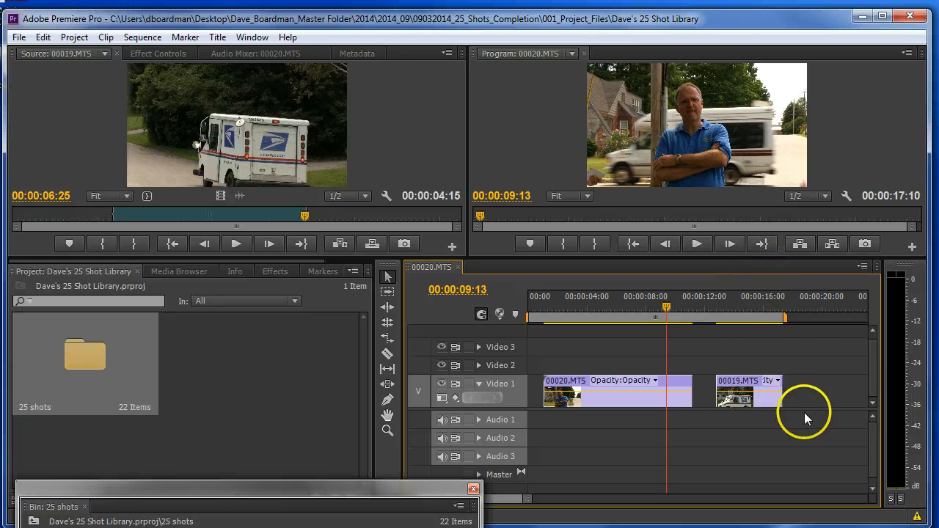
{"action": "left_click_drag", "start_coordinate": [383, 490], "coordinate": [458, 382]}
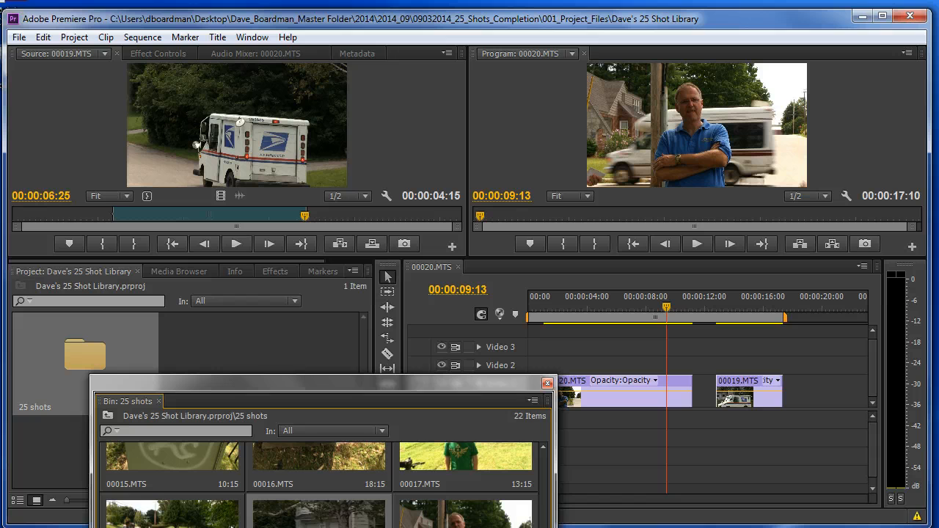